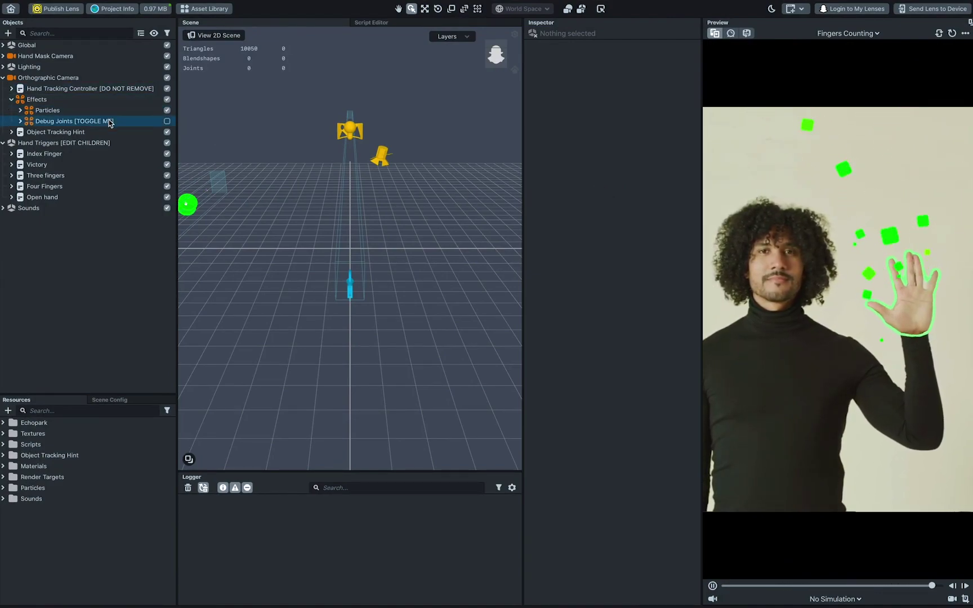
# Step: Briefly show Debug Joints, turn them off, and expand Hand Tracking to list its joints
pyautogui.click(165, 122)
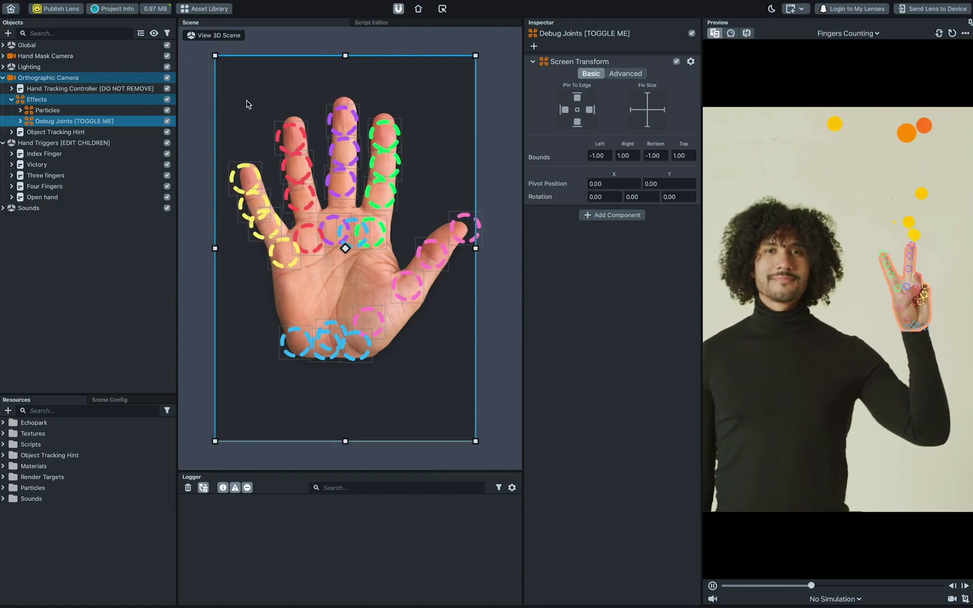
pyautogui.click(167, 122)
pyautogui.click(107, 91)
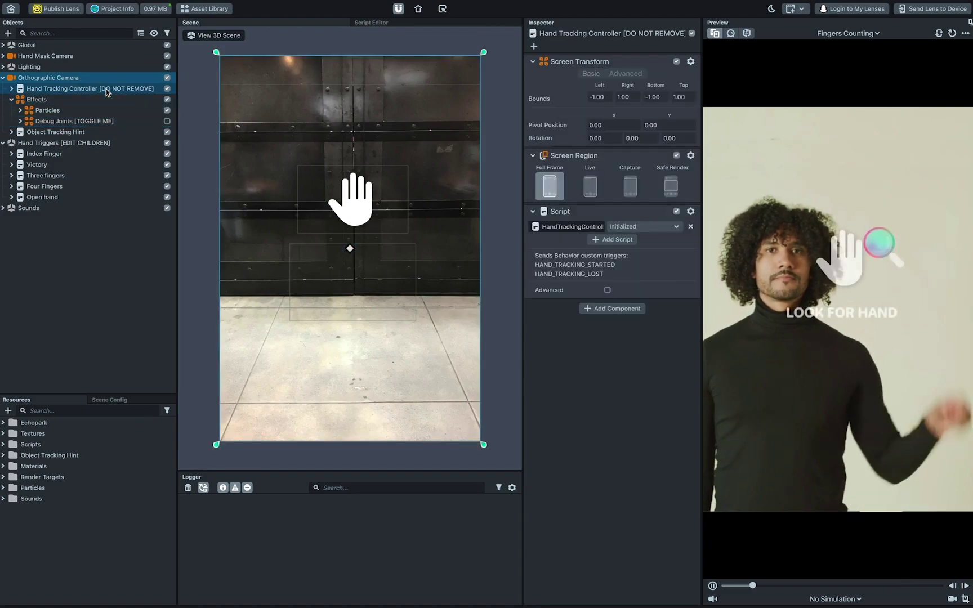
pyautogui.click(12, 89)
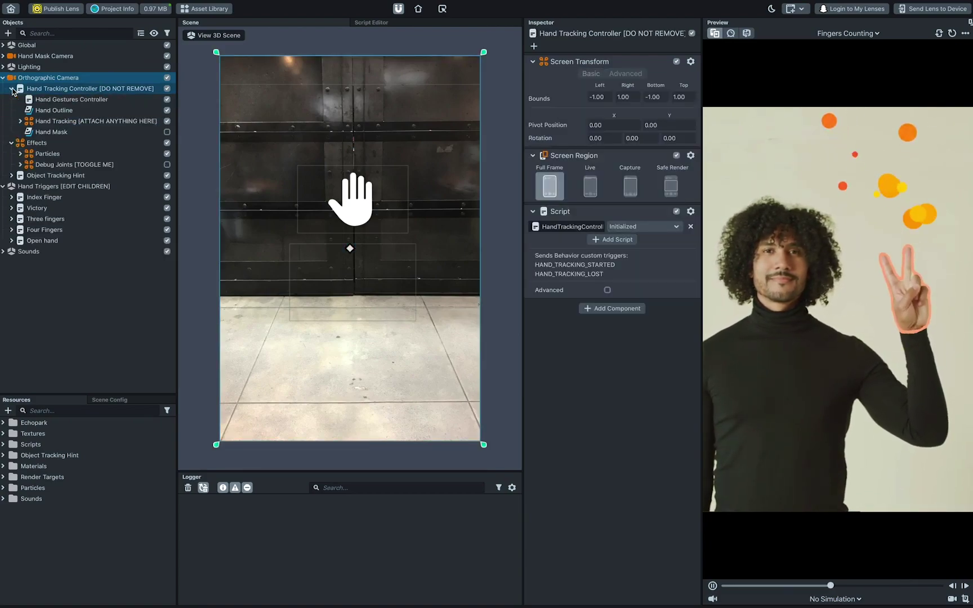
pyautogui.click(20, 121)
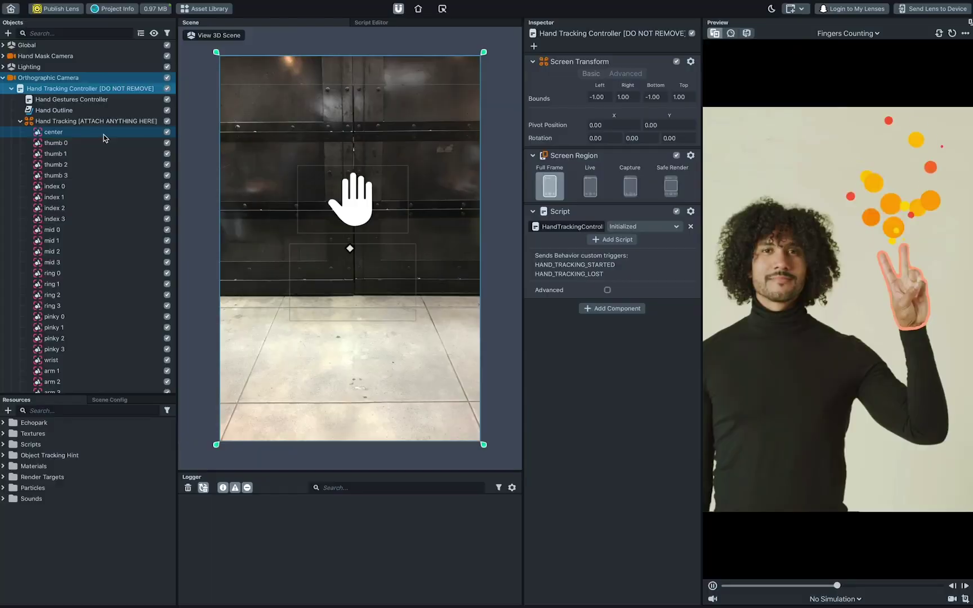
# Step: Import the Variety Textures Pack (Animated) from the Asset Library
pyautogui.click(221, 11)
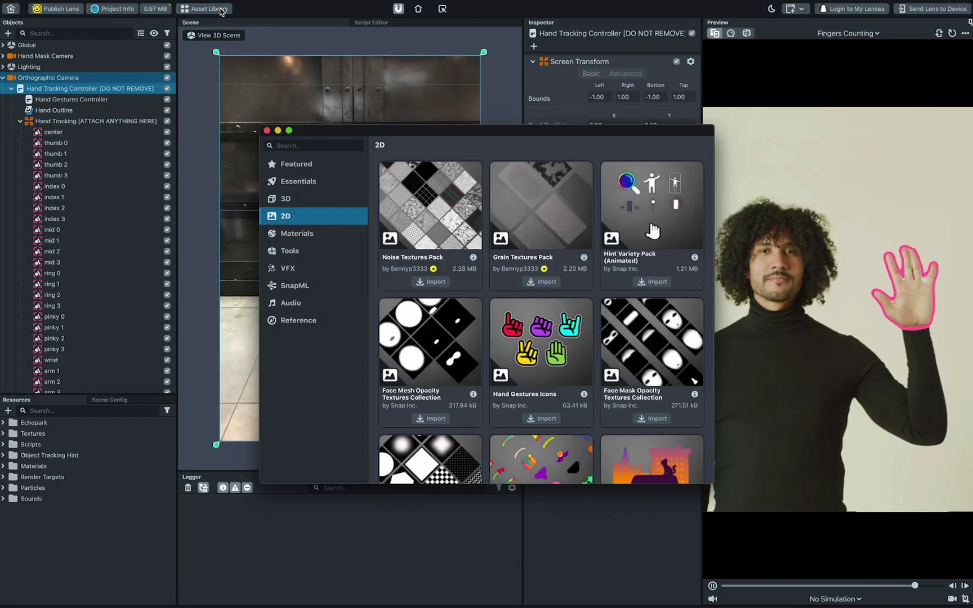
pyautogui.scroll(-5, 459, 333)
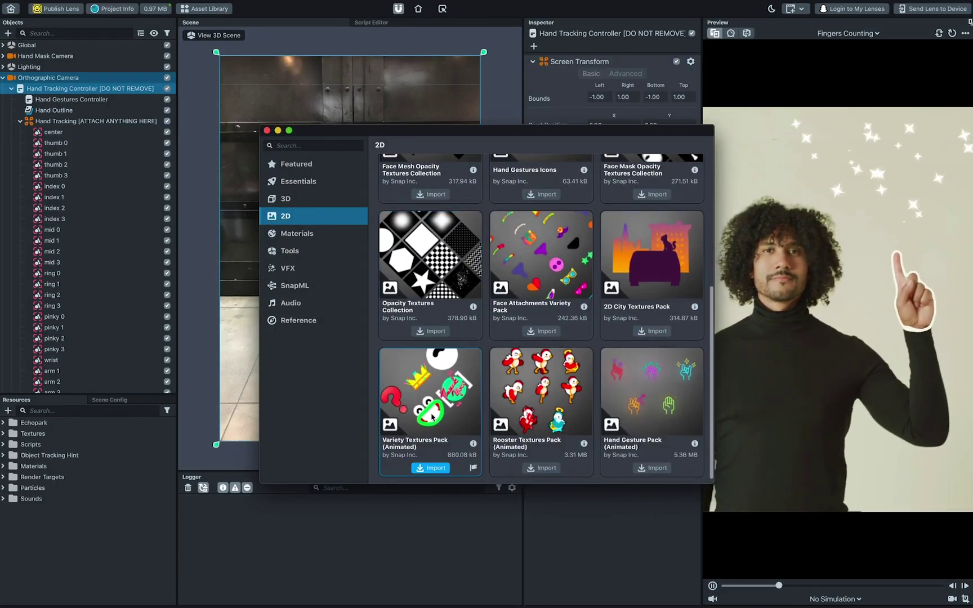
pyautogui.click(433, 468)
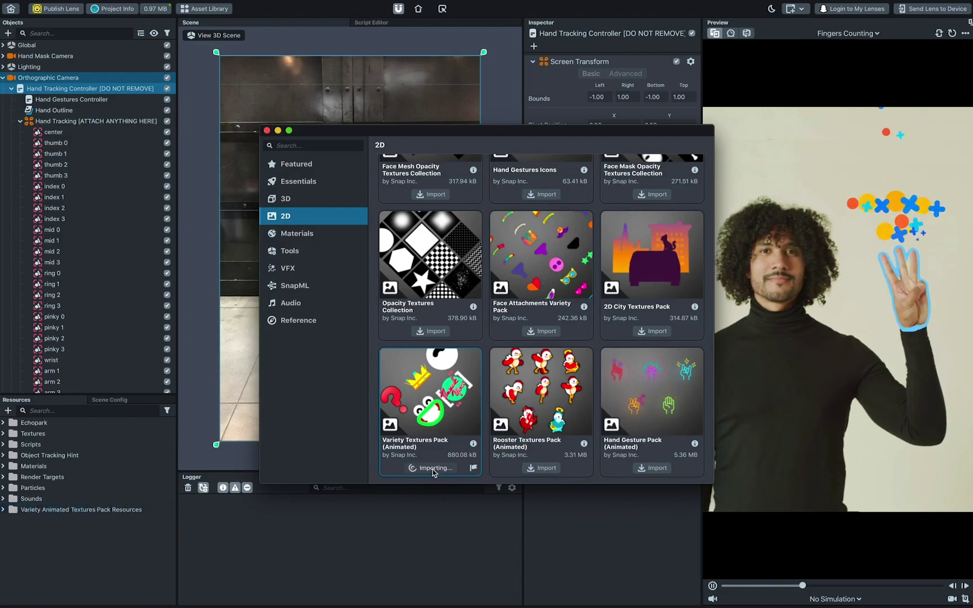
pyautogui.click(267, 130)
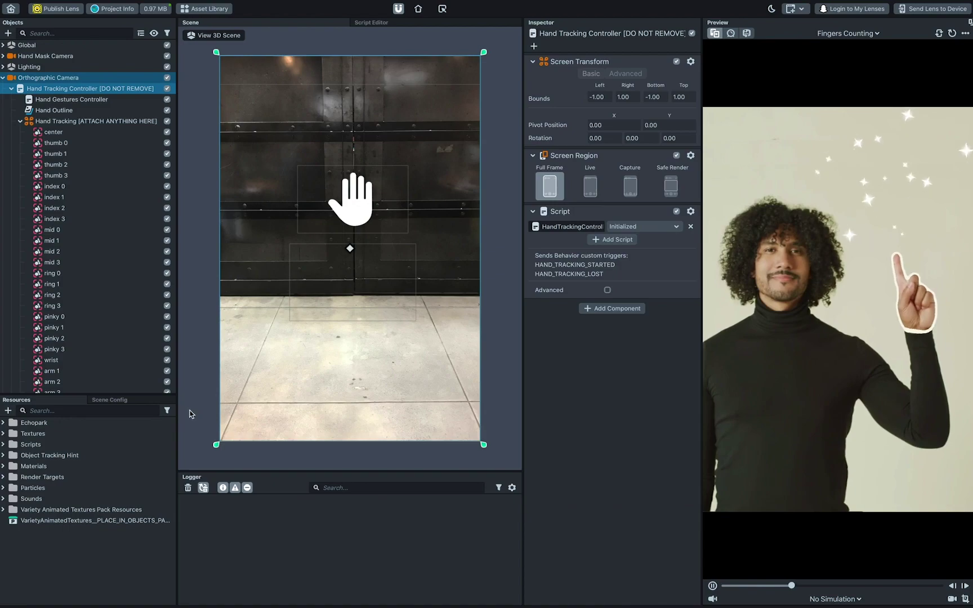
# Step: Add a Screen Image under the center hand joint
pyautogui.click(53, 132)
pyautogui.click(52, 133)
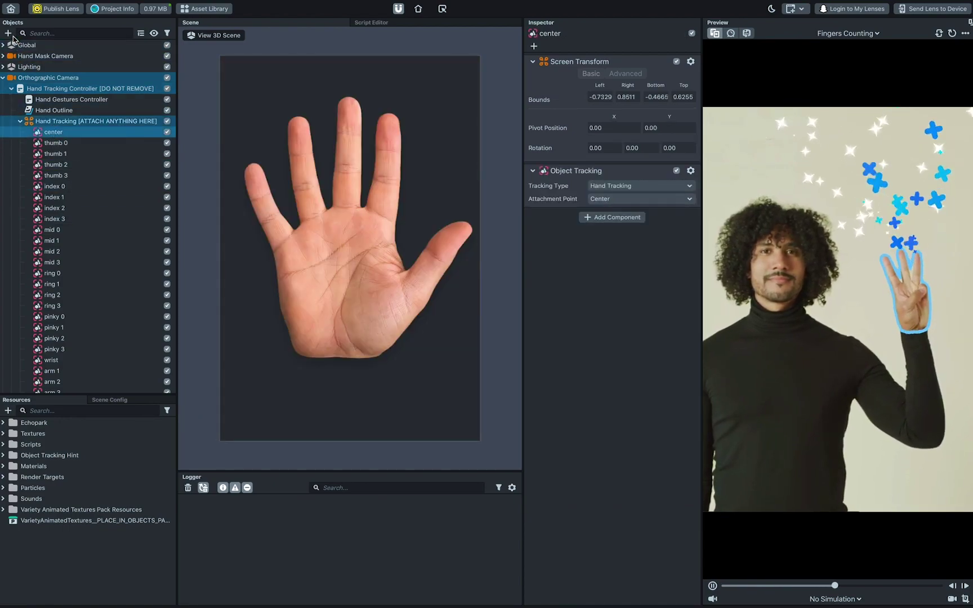
pyautogui.click(8, 33)
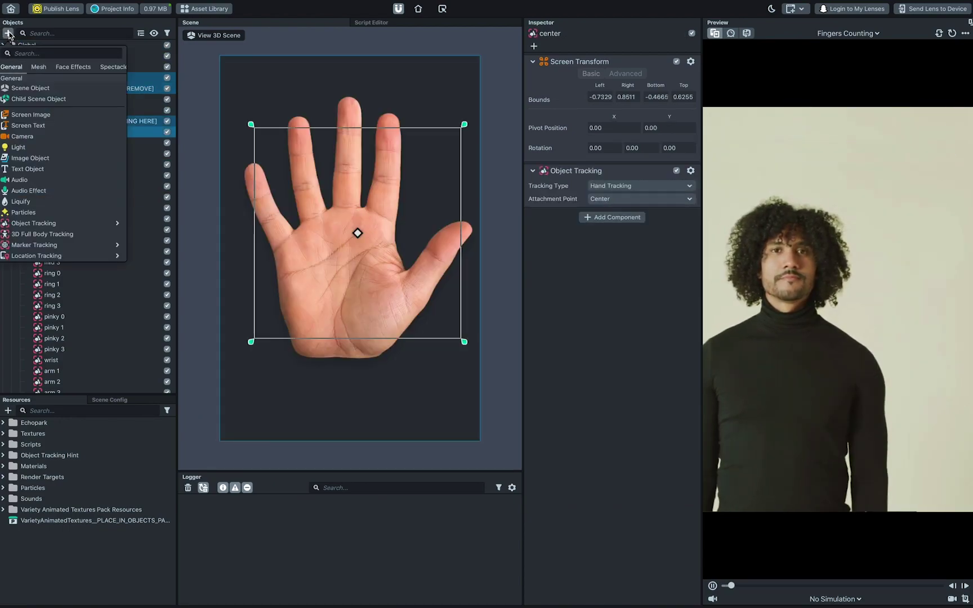
pyautogui.press('Escape')
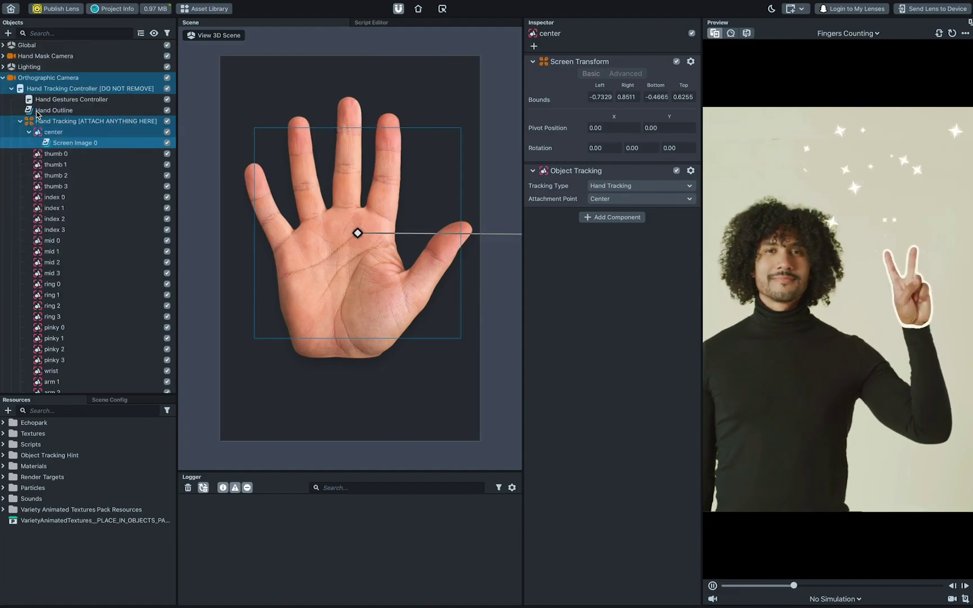
# Step: Apply frog_animated_texture to the new Screen Image's Texture
pyautogui.click(3, 509)
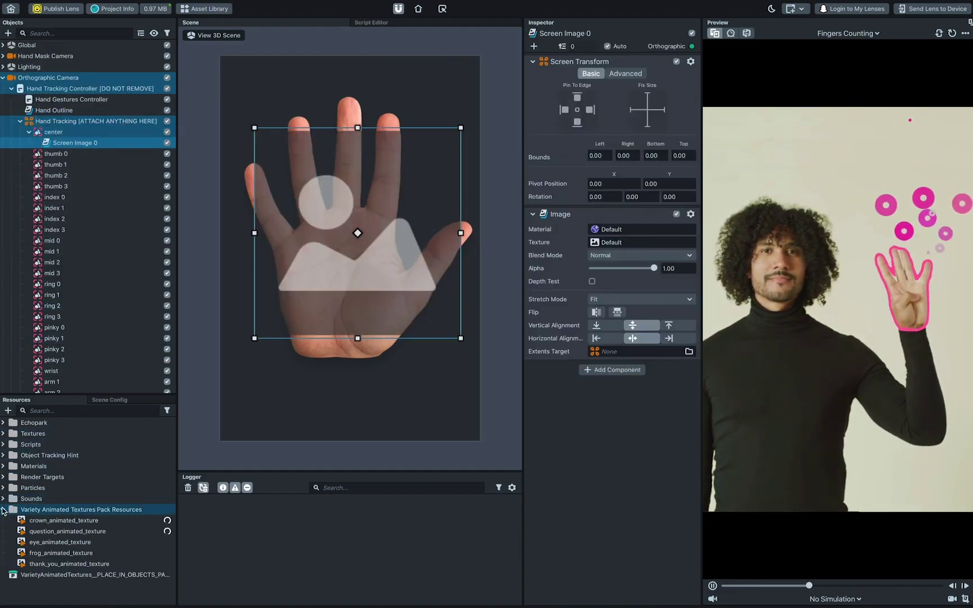
pyautogui.click(53, 554)
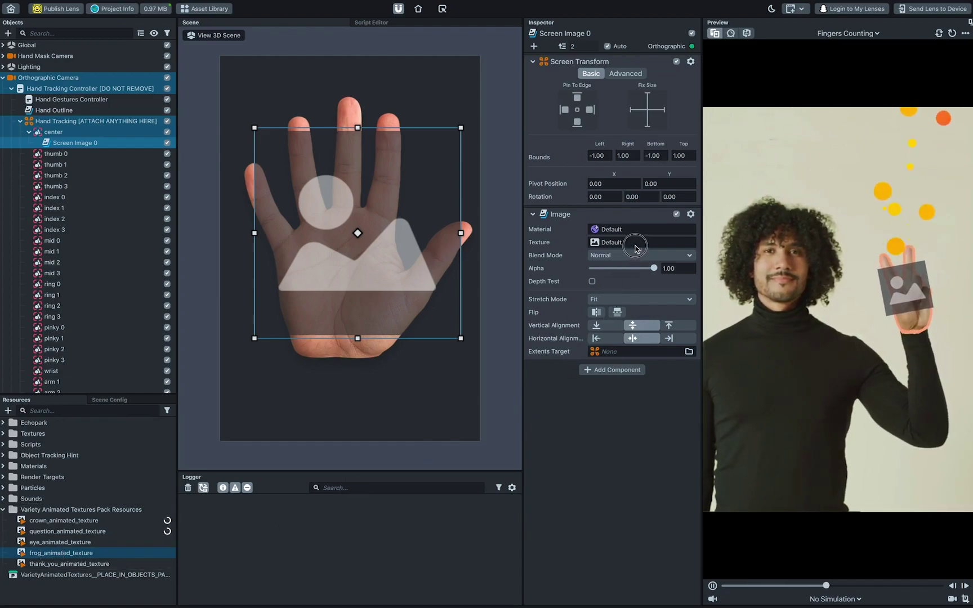
pyautogui.moveTo(635, 249); pyautogui.dragTo(635, 247)
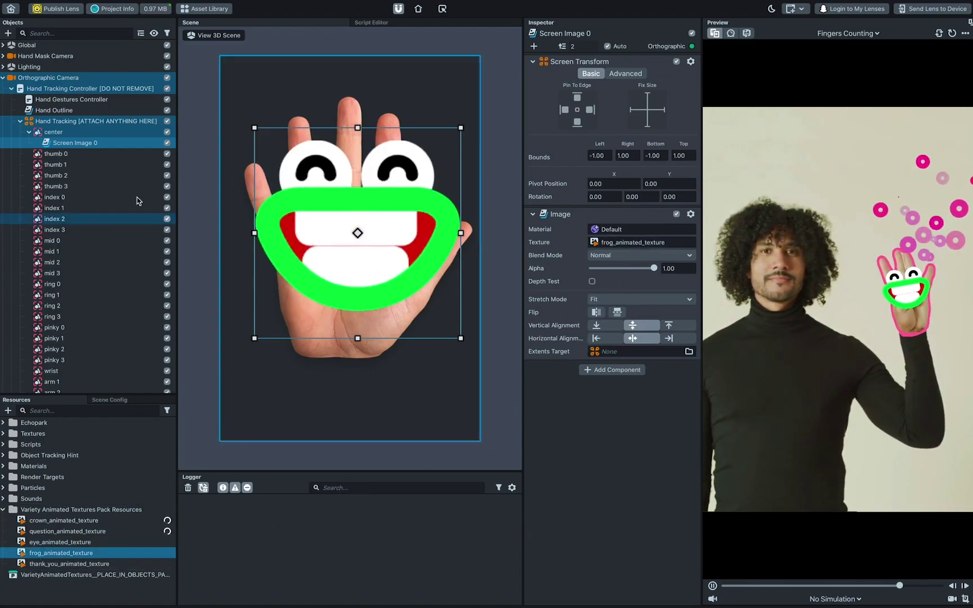
# Step: Rename the image 'frog' and disable it
pyautogui.doubleClick(97, 143)
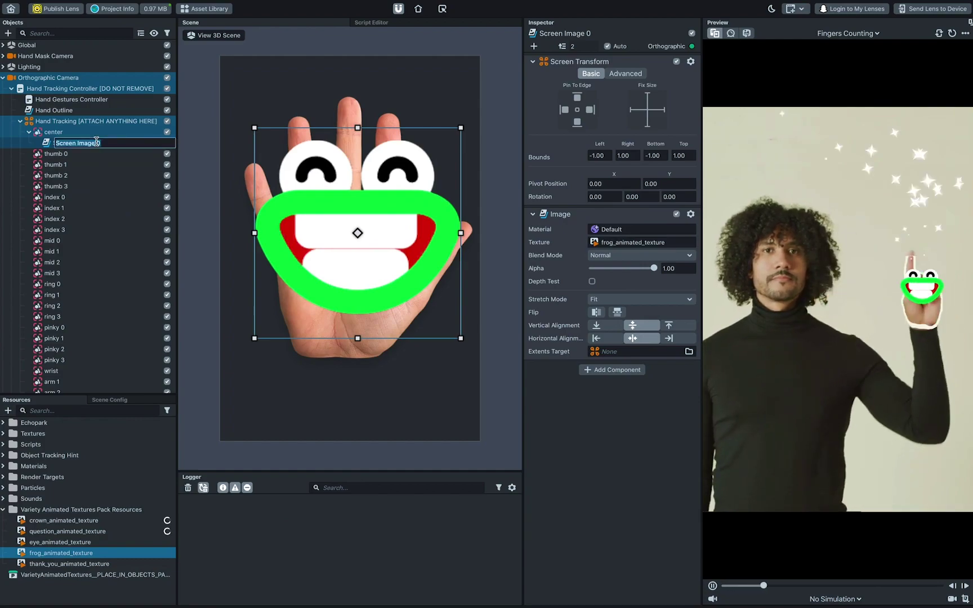
pyautogui.press('Return')
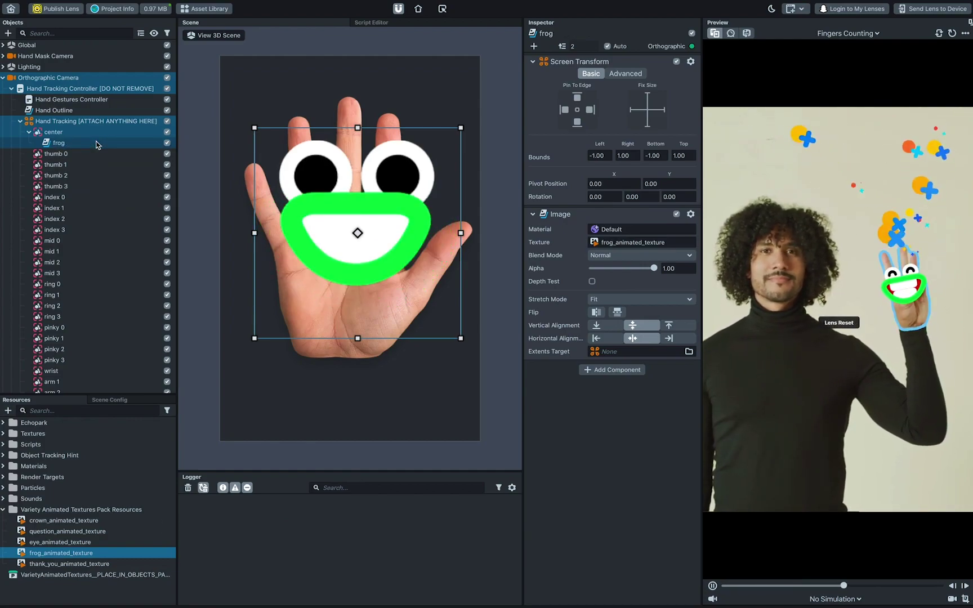
pyautogui.click(167, 143)
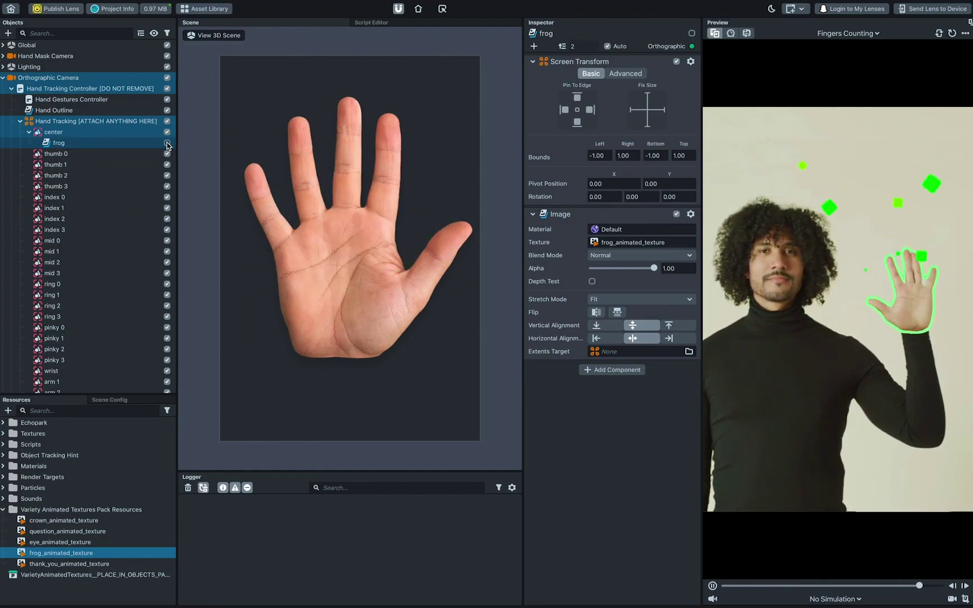
pyautogui.click(21, 121)
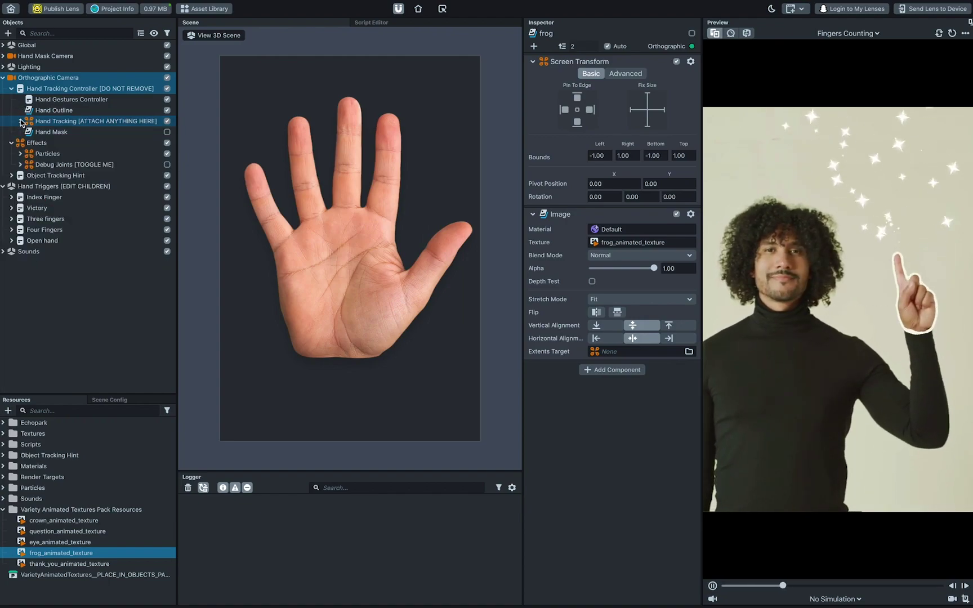
# Step: Add an empty child object named 'My Gesture' under Hand Triggers
pyautogui.click(47, 188)
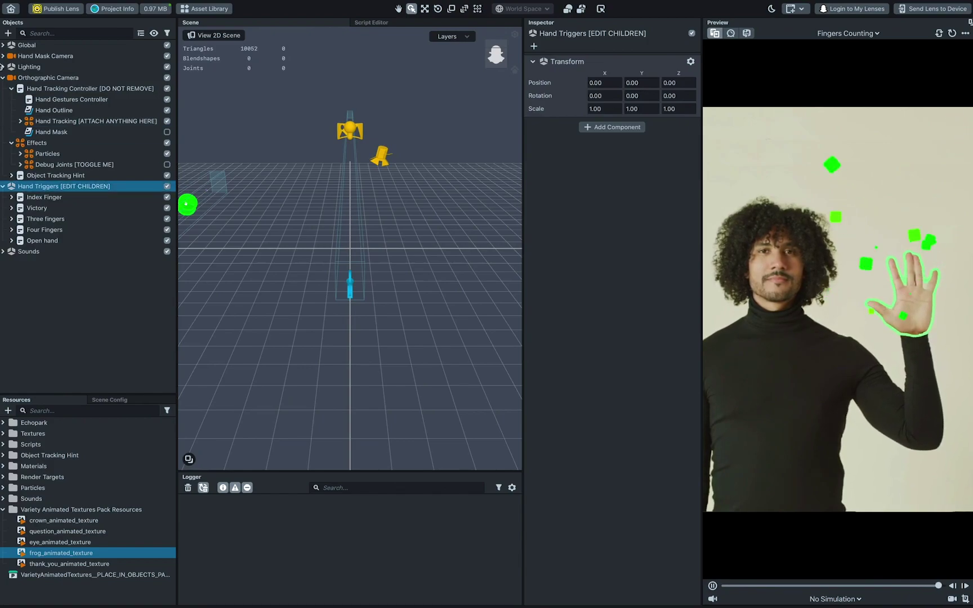
pyautogui.click(8, 33)
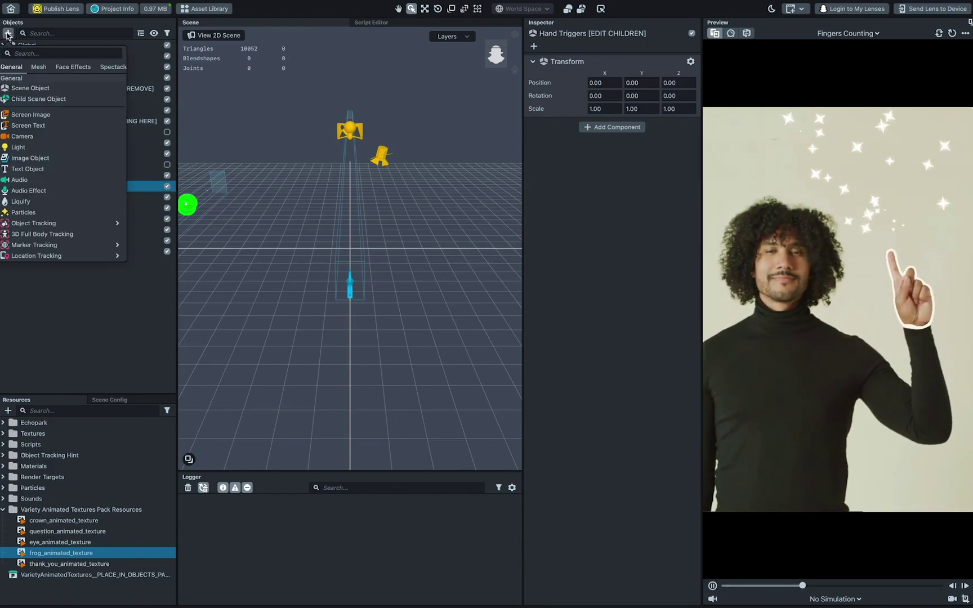
pyautogui.click(34, 98)
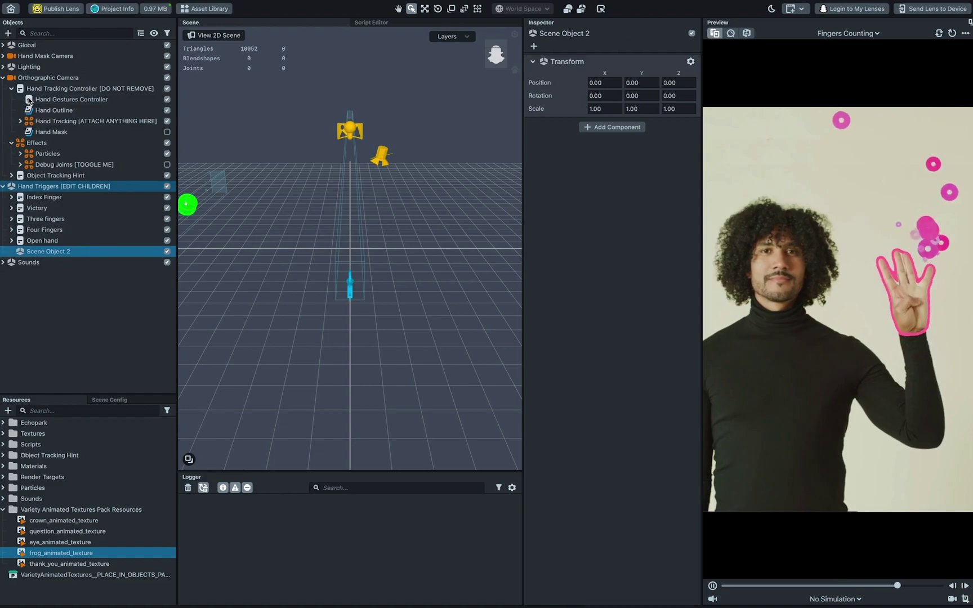
pyautogui.doubleClick(79, 252)
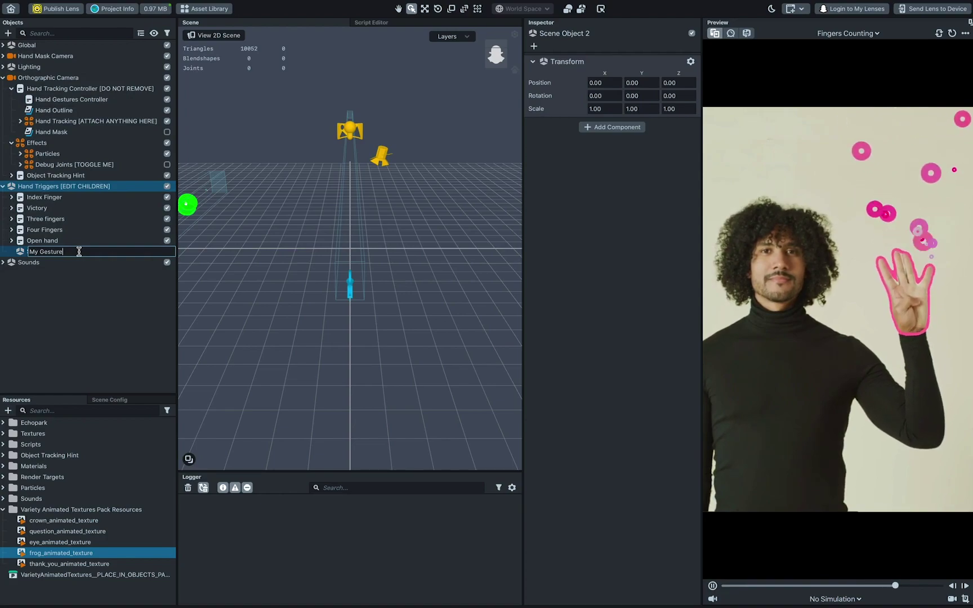
pyautogui.press('Return')
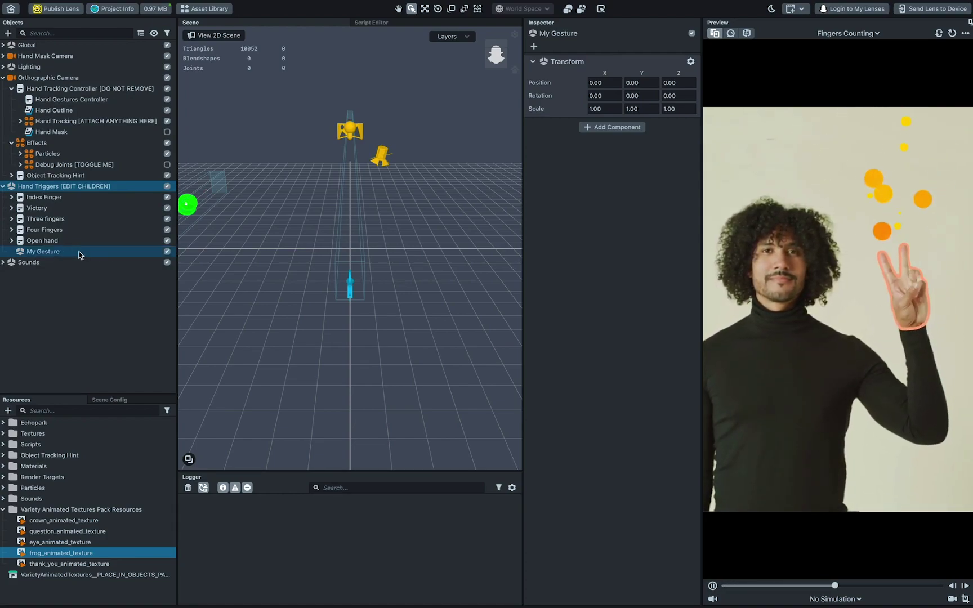
# Step: Give My Gesture a Script component running the HandTrigger script
pyautogui.click(614, 127)
pyautogui.write('sc')
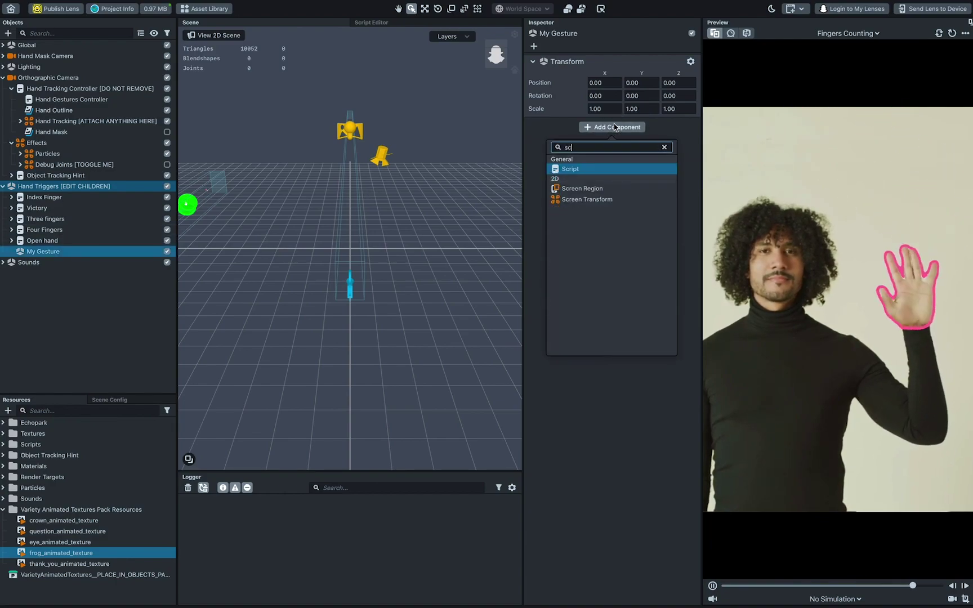
pyautogui.click(600, 168)
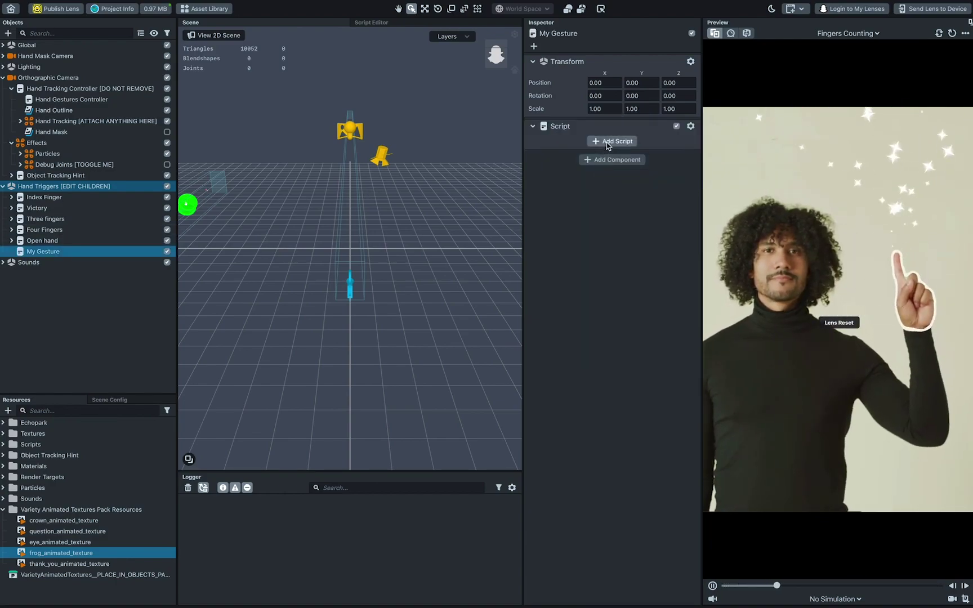
pyautogui.click(608, 145)
pyautogui.write('han')
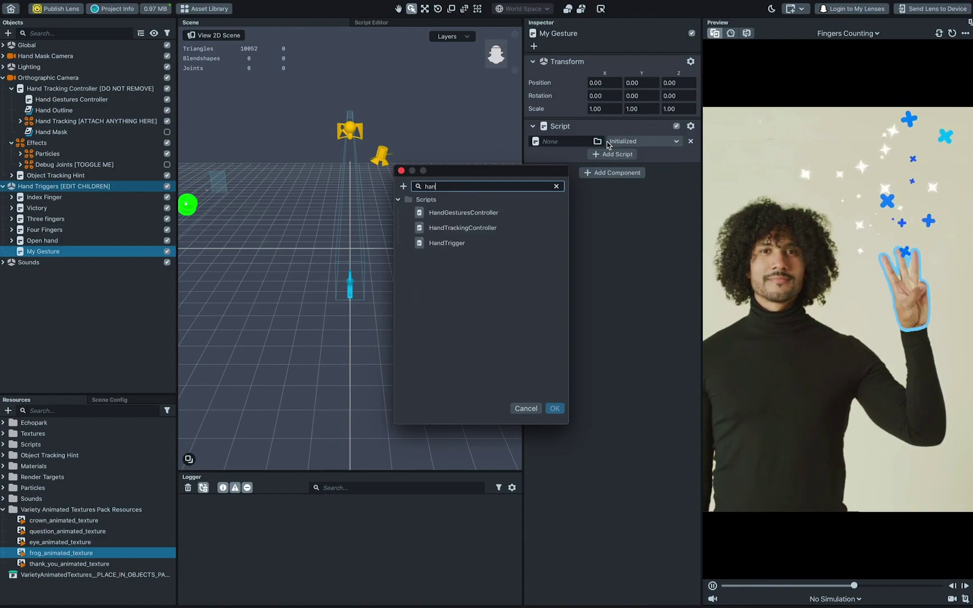
pyautogui.click(498, 244)
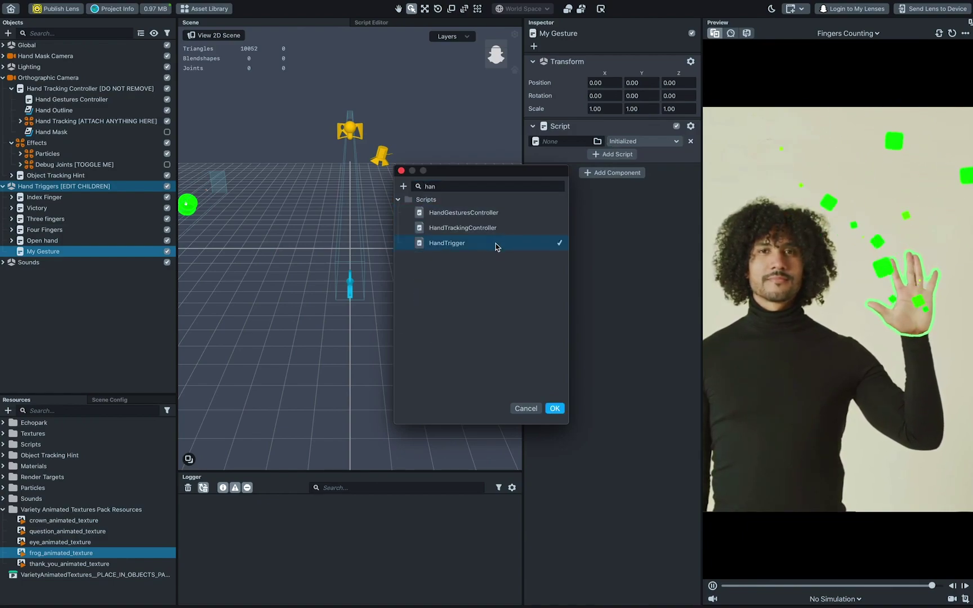
pyautogui.click(554, 408)
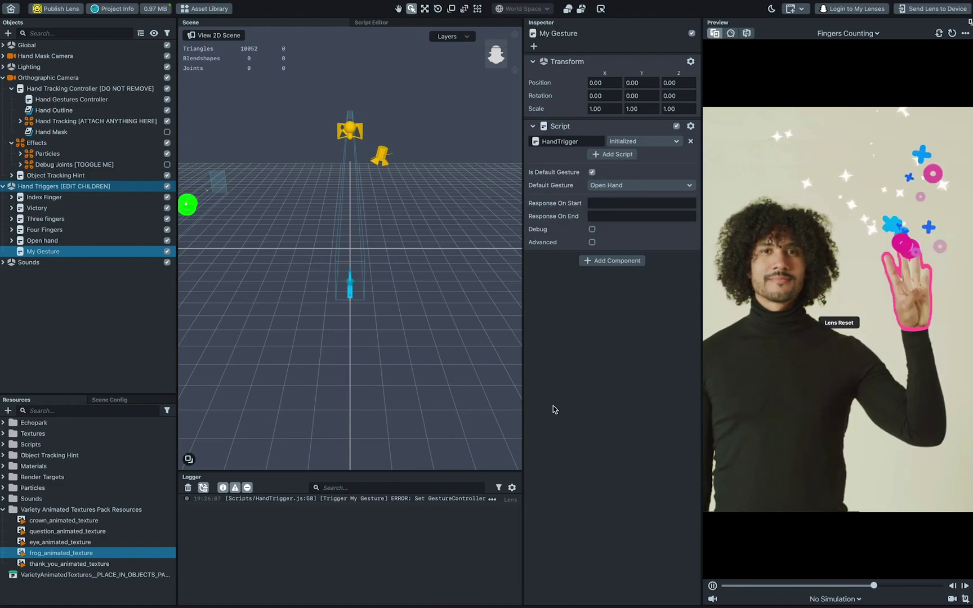
# Step: Enable Advanced and set Gesture Controller to the Hand Gestures Controller script
pyautogui.click(592, 243)
pyautogui.click(609, 257)
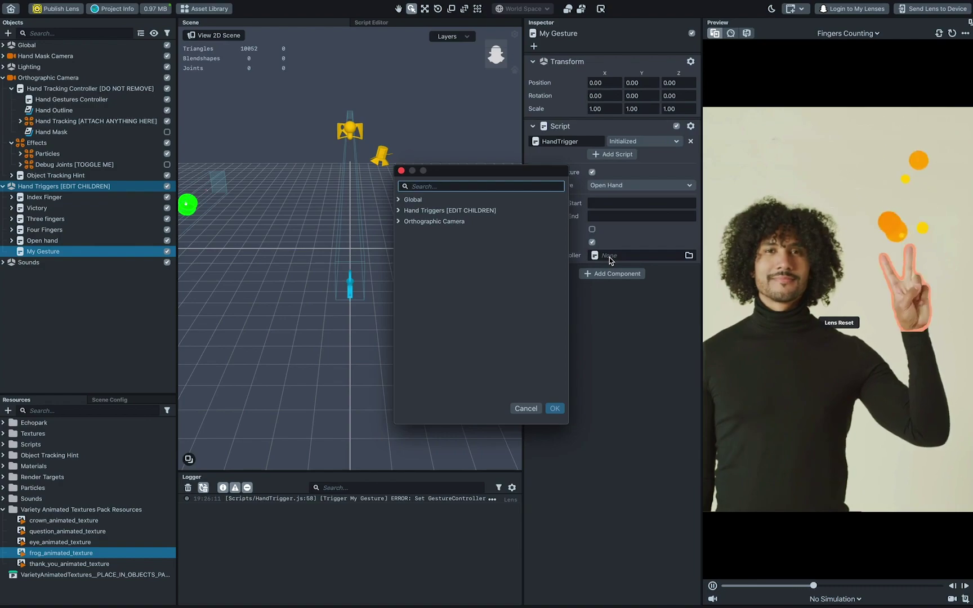
pyautogui.write('ges')
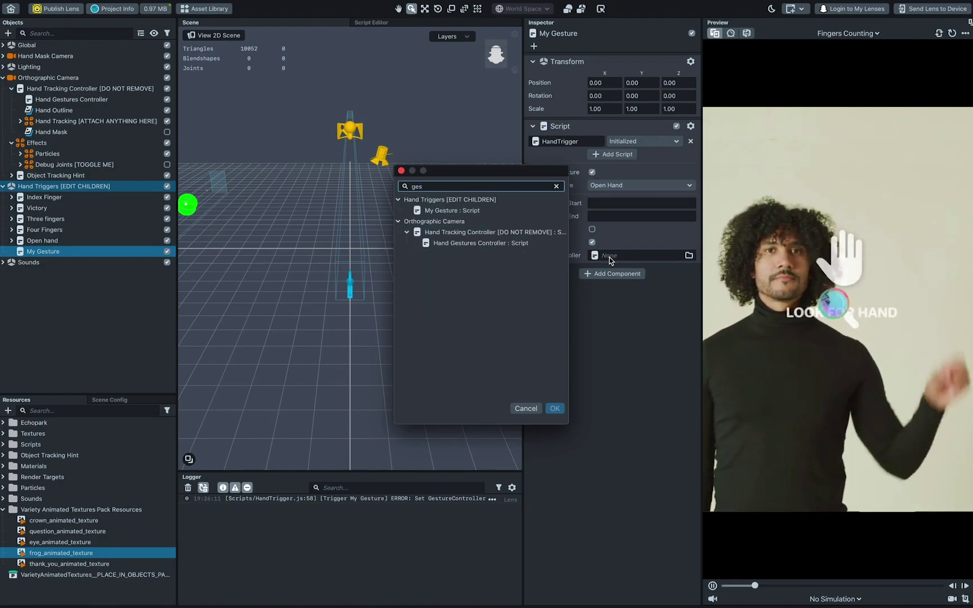
pyautogui.click(544, 244)
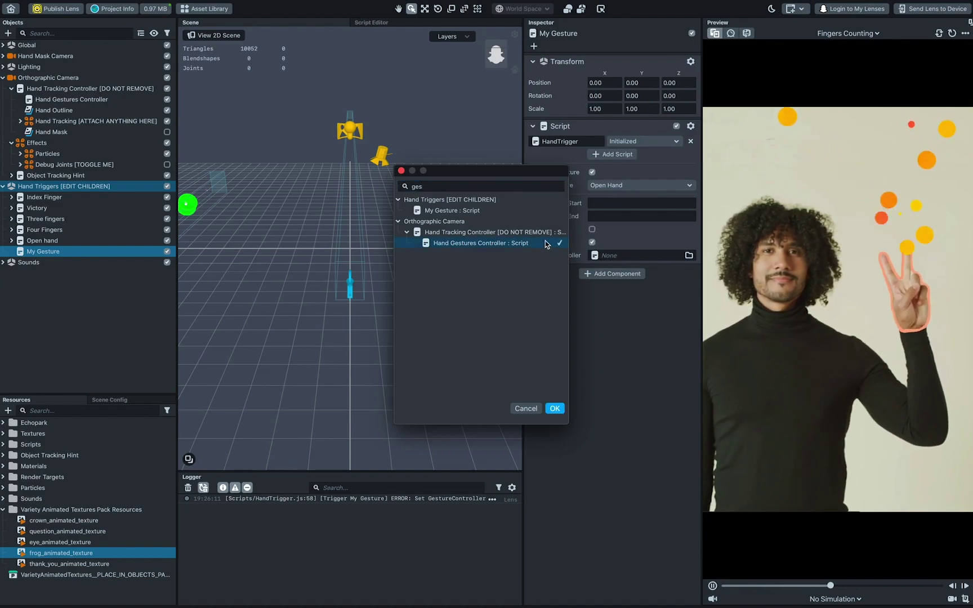
pyautogui.doubleClick(546, 244)
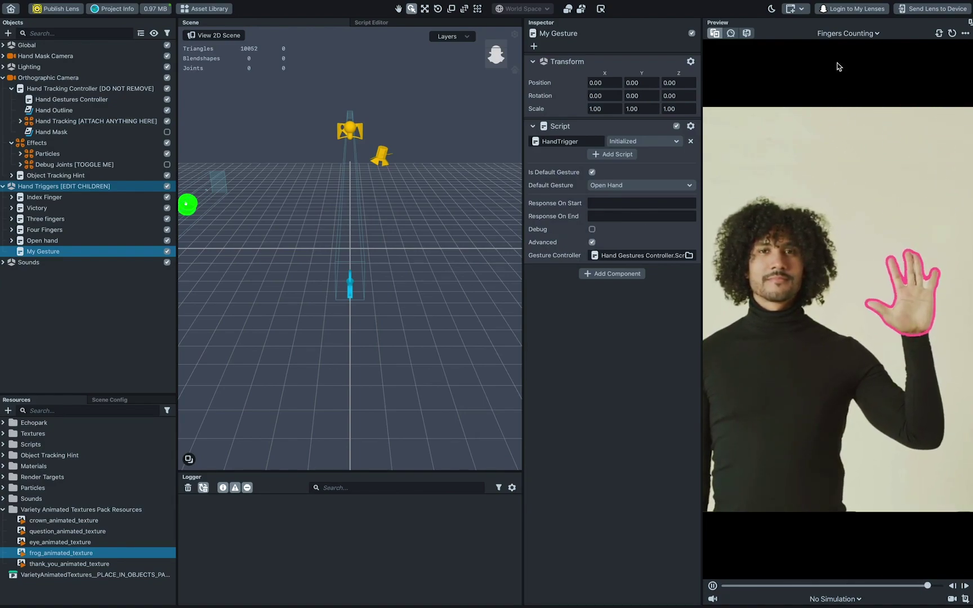
# Step: Import hand_gesture_image.jpg from the Desktop and make it the preview media
pyautogui.click(848, 33)
pyautogui.click(792, 54)
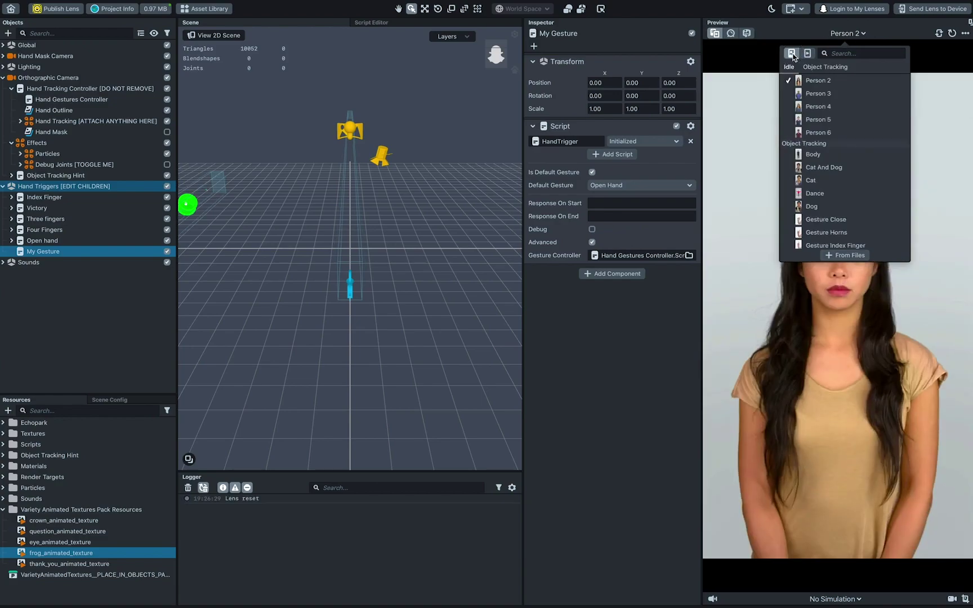
pyautogui.click(839, 255)
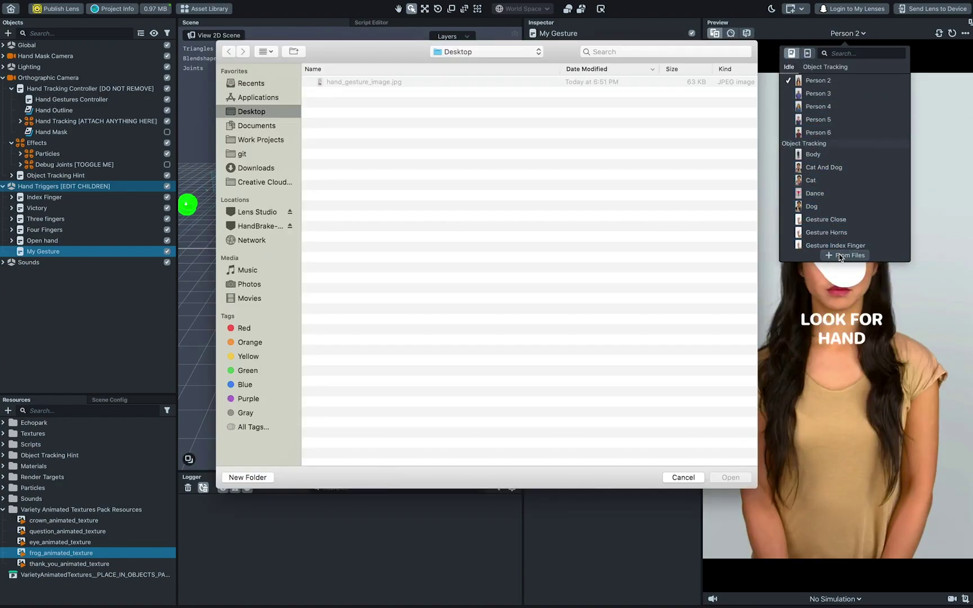
pyautogui.click(519, 82)
pyautogui.doubleClick(520, 81)
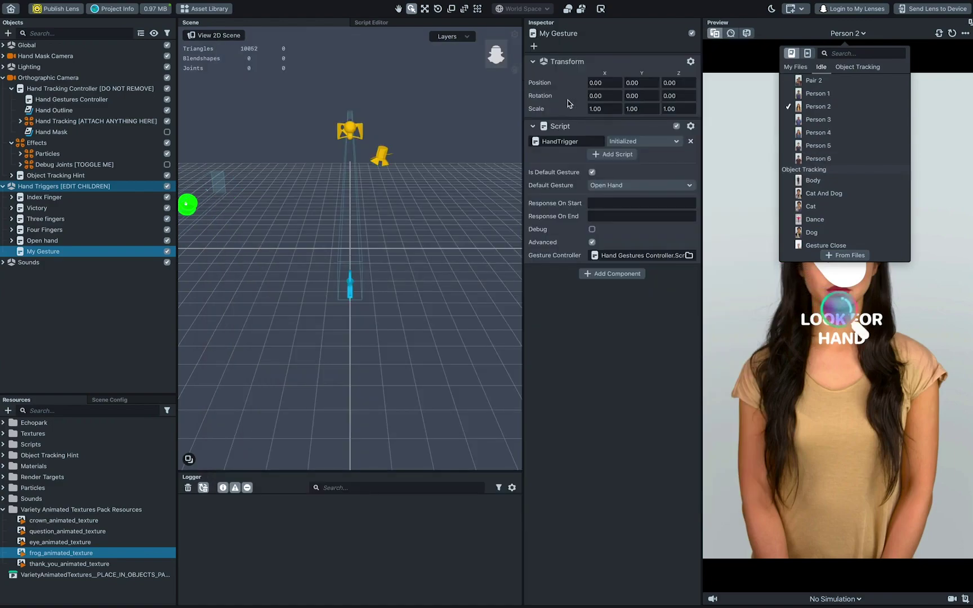
pyautogui.scroll(2, 830, 116)
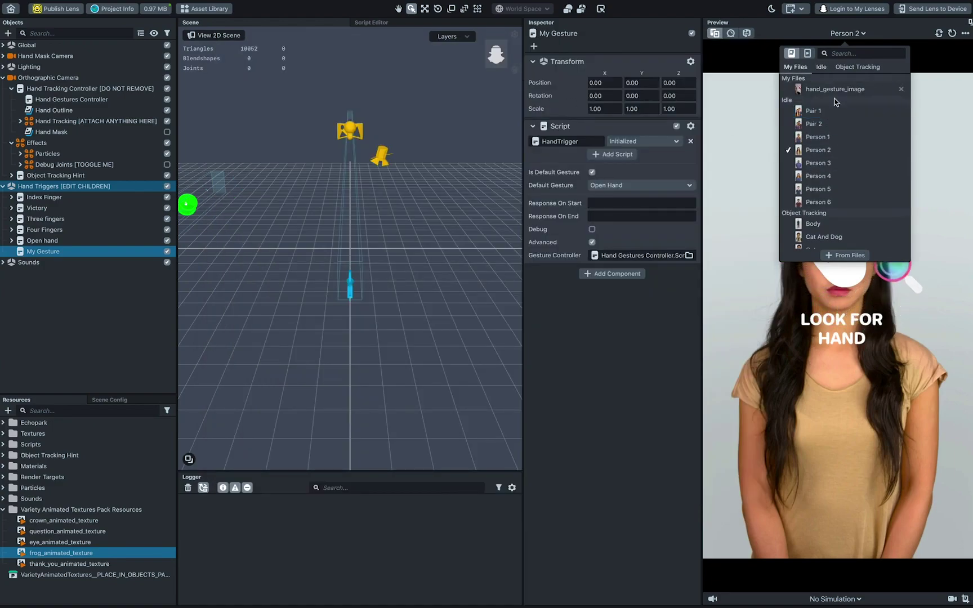
pyautogui.click(835, 90)
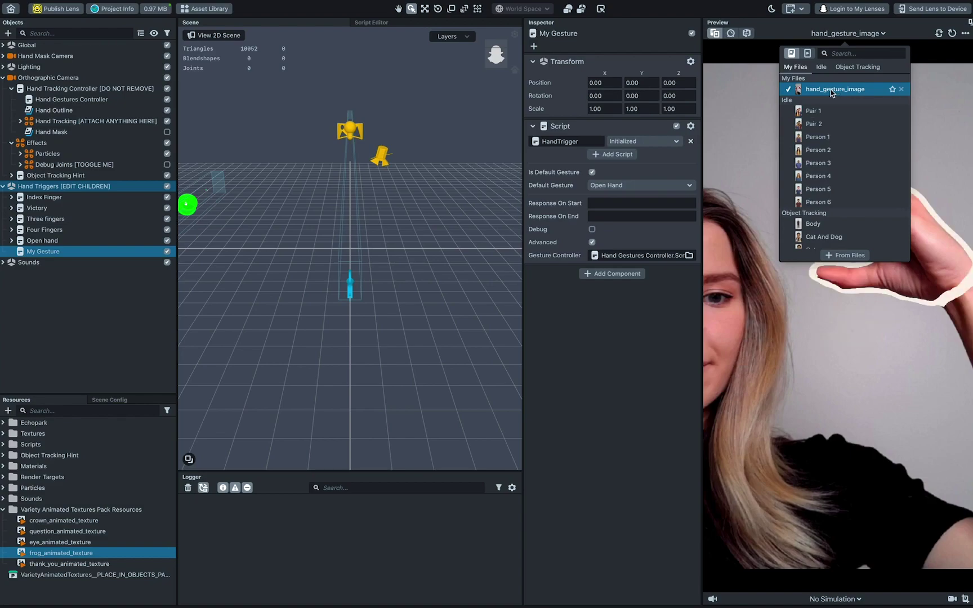
pyautogui.click(668, 318)
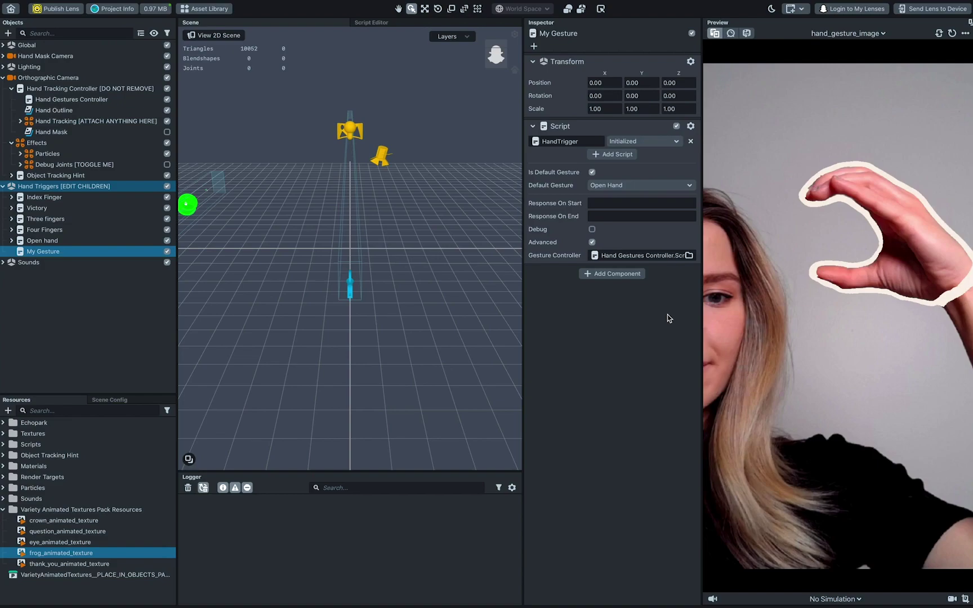
# Step: Set My Gesture's custom gesture to MY_GESTURE and copy the logged gesture JSON
pyautogui.click(592, 172)
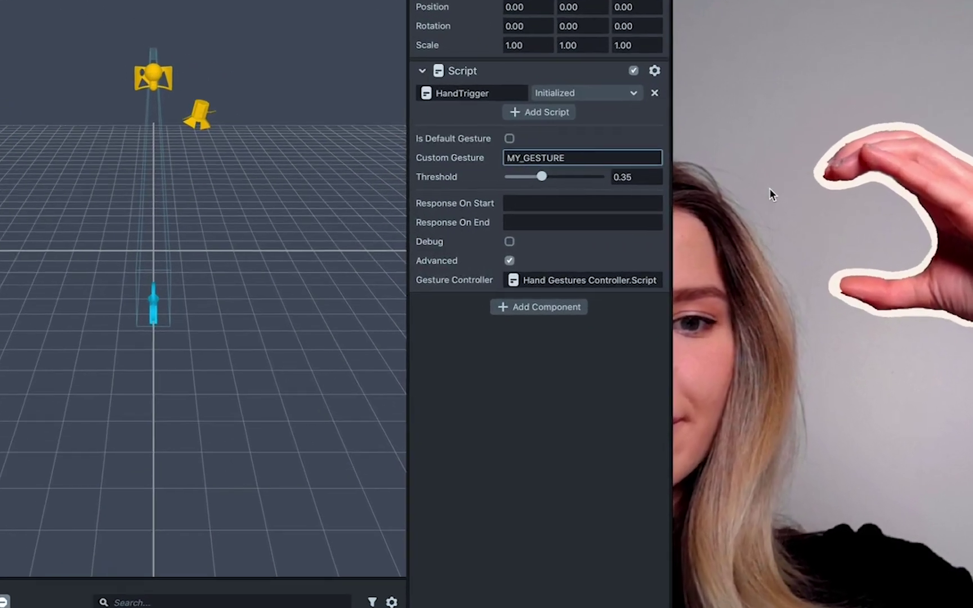
pyautogui.press('Return')
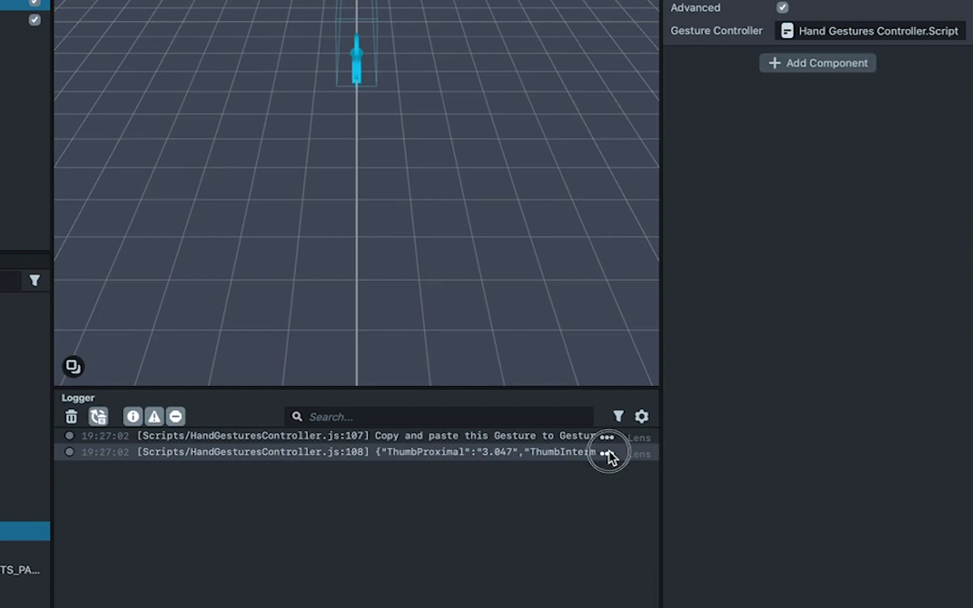
pyautogui.click(606, 453)
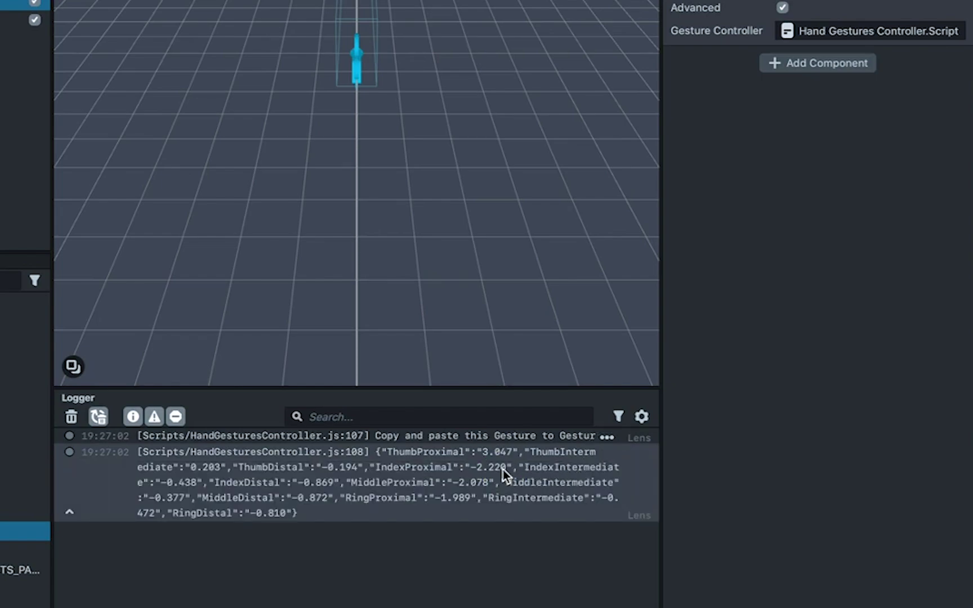
pyautogui.click(499, 440)
pyautogui.click(499, 463)
pyautogui.rightClick(501, 463)
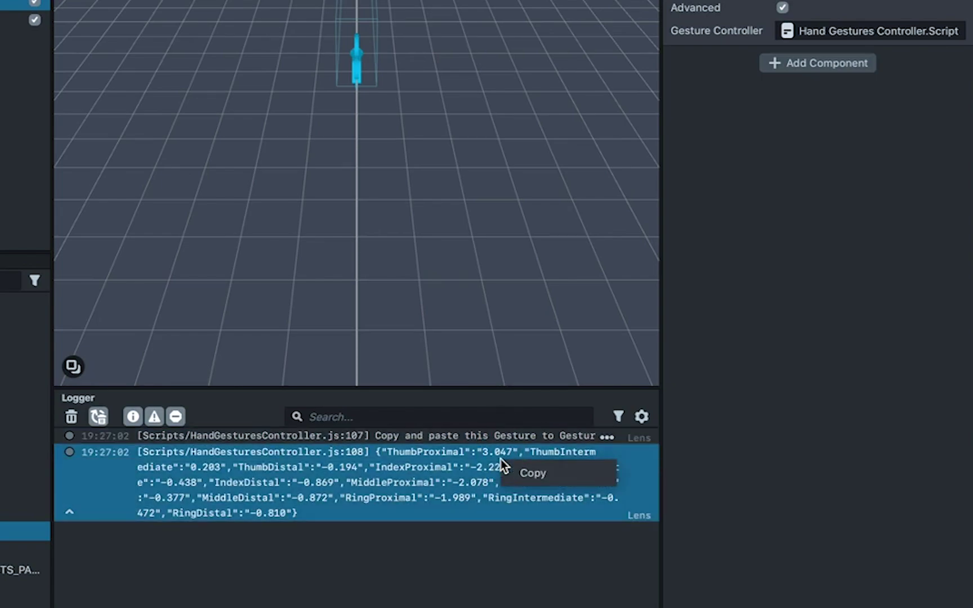
pyautogui.click(517, 468)
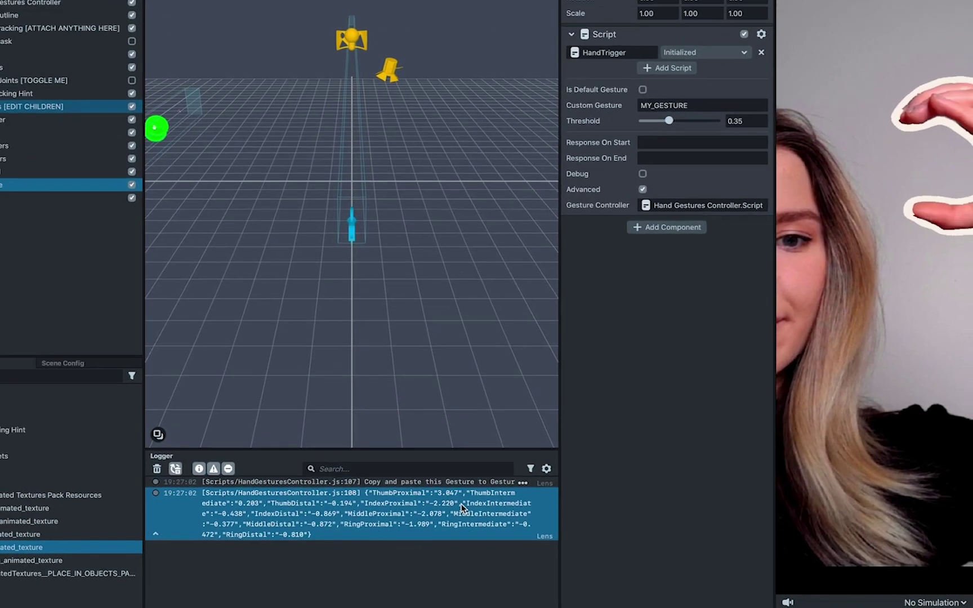
# Step: Open the HandGesturesController script in the Script Editor
pyautogui.click(3, 445)
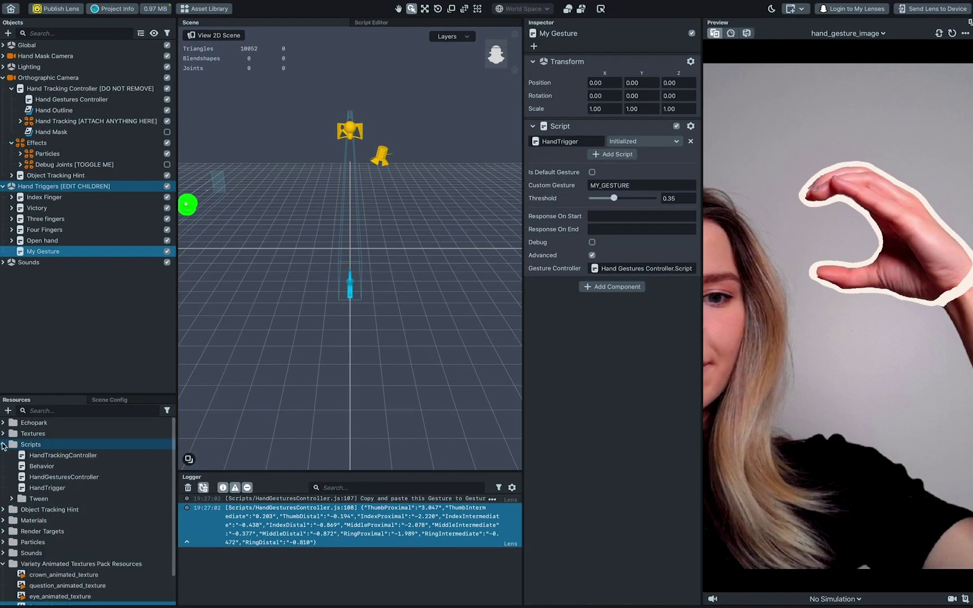
pyautogui.click(47, 488)
pyautogui.click(60, 477)
pyautogui.doubleClick(66, 478)
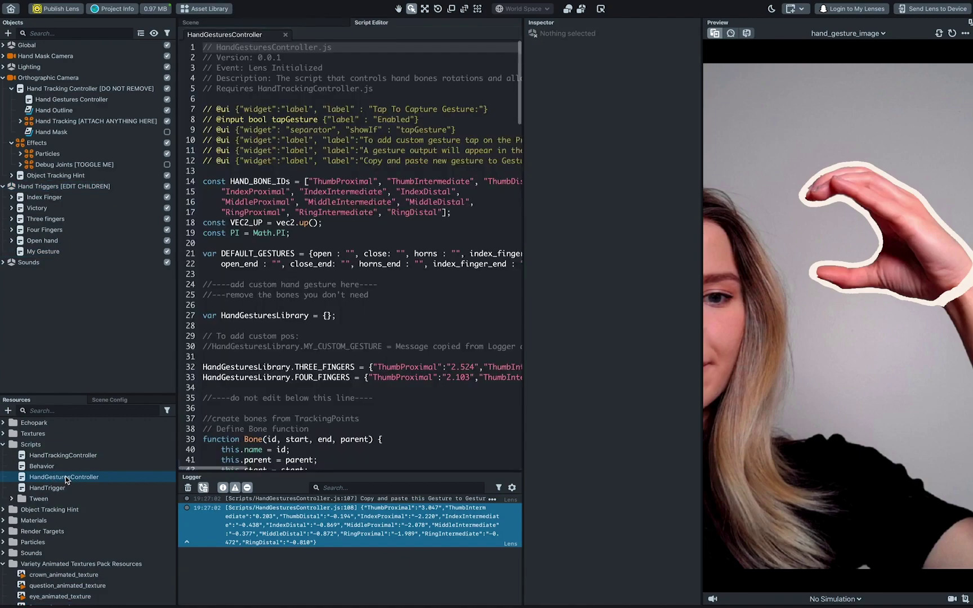
# Step: On line 34, assign the pasted gesture JSON to HandGesturesLibrary.MY_GESTURE and save
pyautogui.click(205, 387)
pyautogui.write('HandGesturesLibrary.')
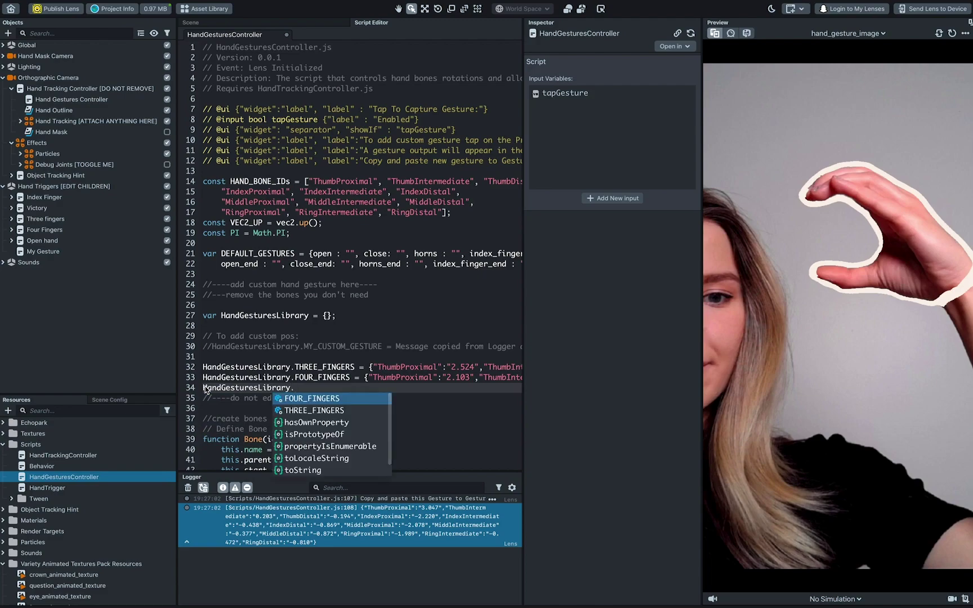
pyautogui.hotkey('ctrl', 'v')
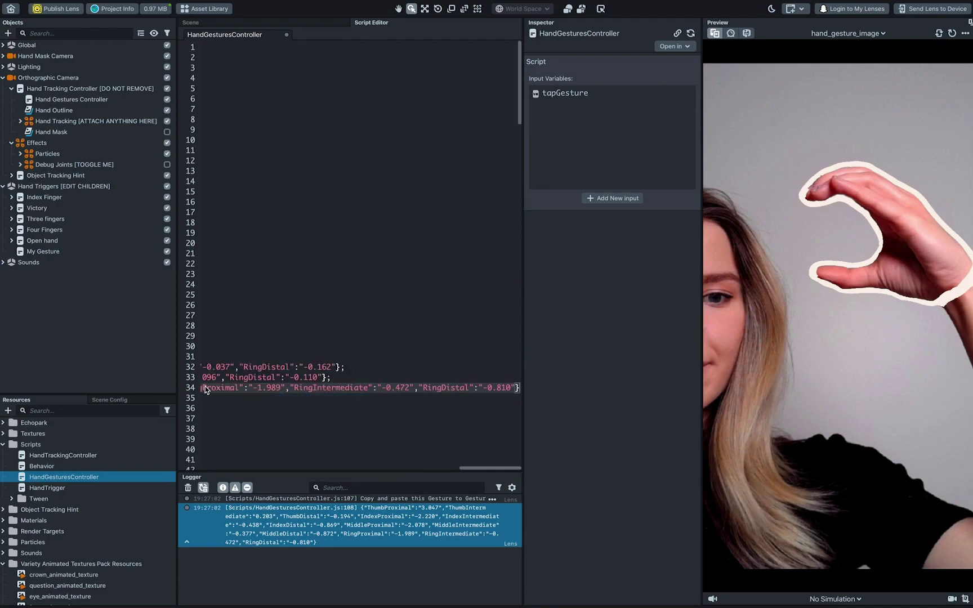
pyautogui.hscroll(-10, 205, 386)
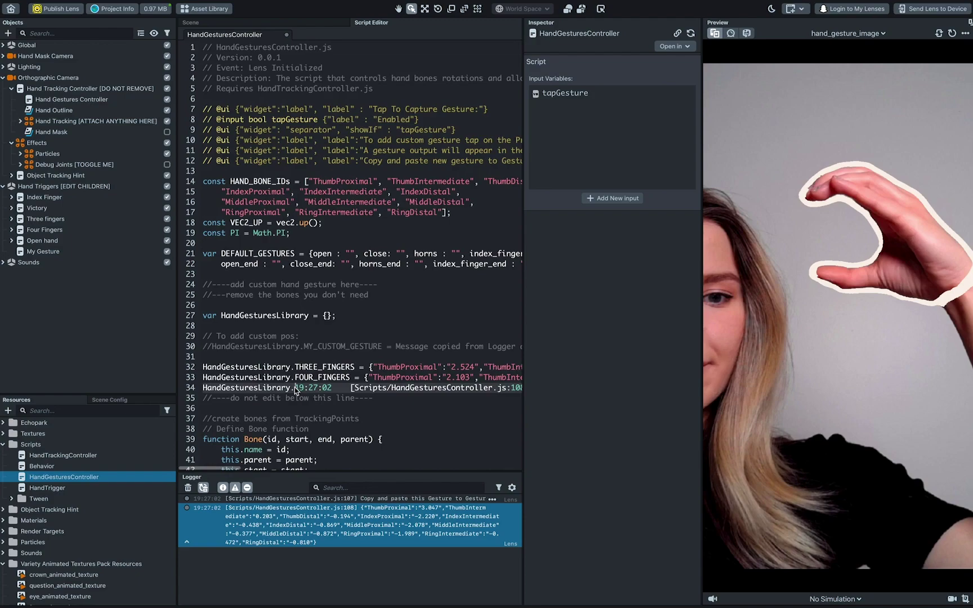
pyautogui.write('MY_GESTURE =')
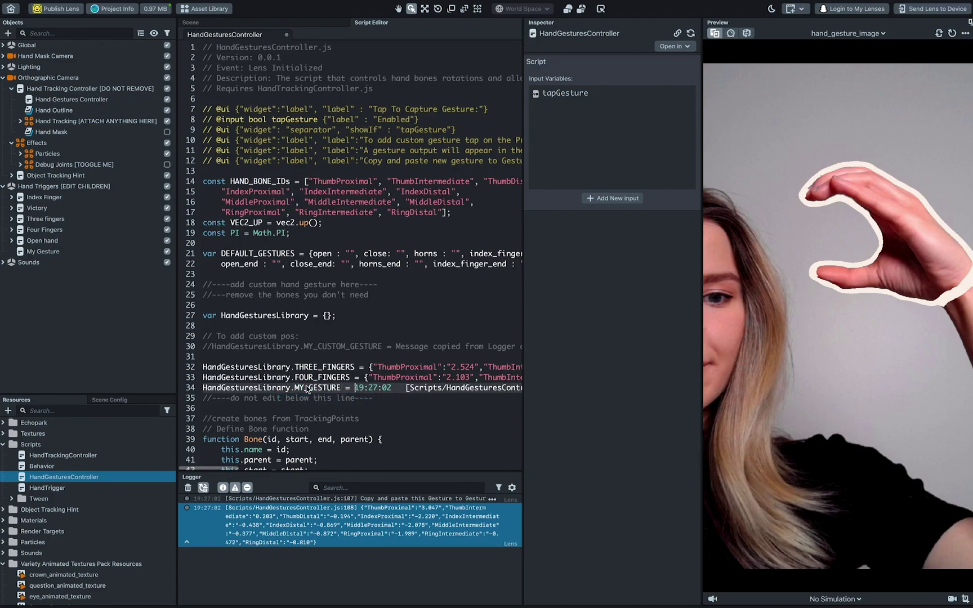
pyautogui.hscroll(8, 444, 388)
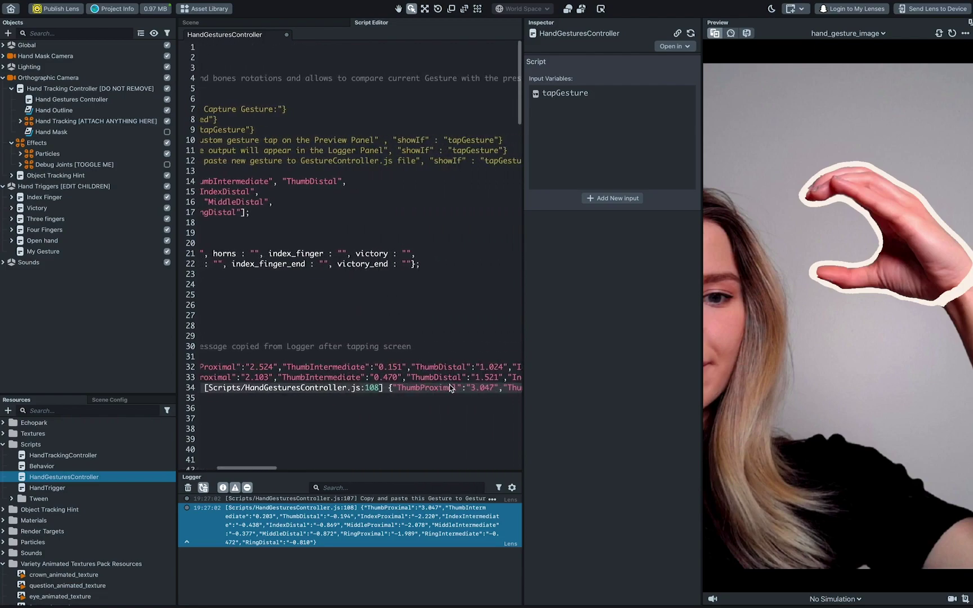
pyautogui.moveTo(392, 388); pyautogui.dragTo(200, 388)
pyautogui.write('=')
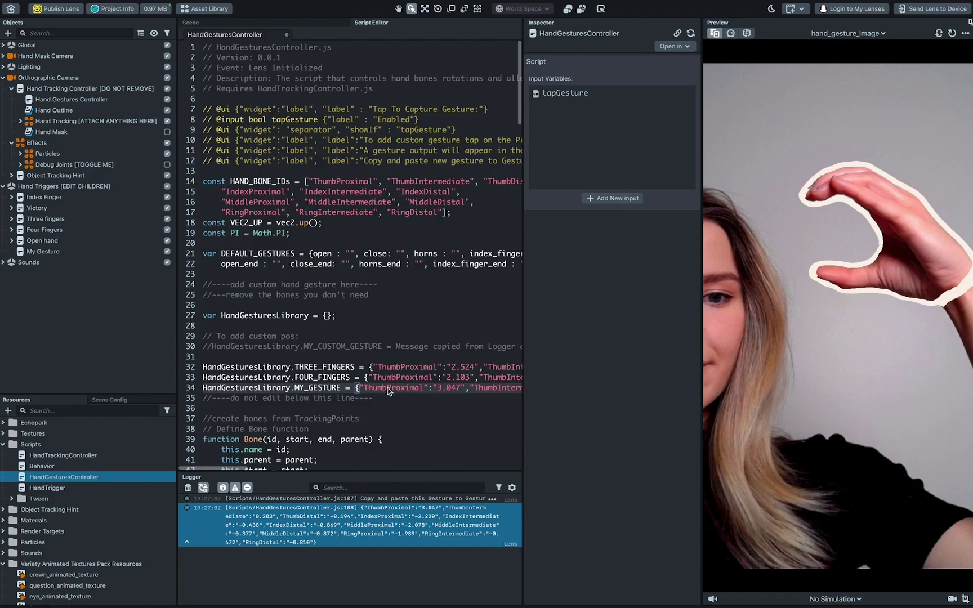
pyautogui.hotkey('ctrl', 's')
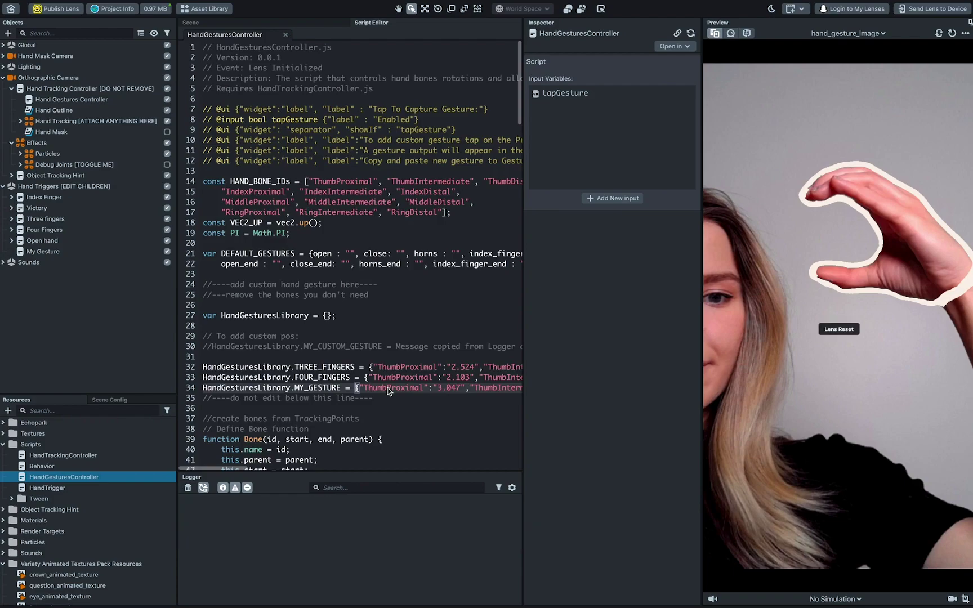
# Step: Add an empty child object under My Gesture and name it 'On Start'
pyautogui.click(109, 251)
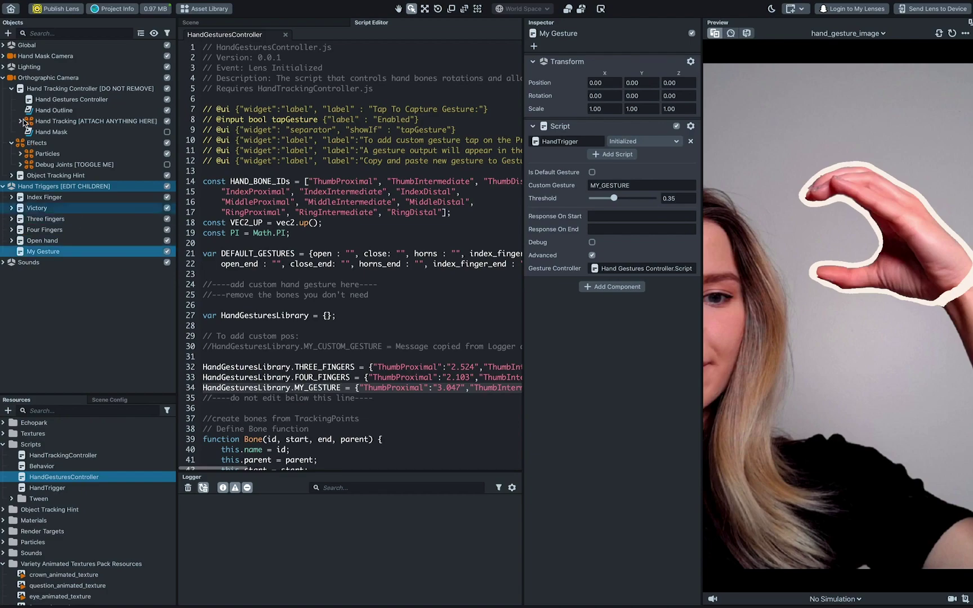
pyautogui.click(8, 33)
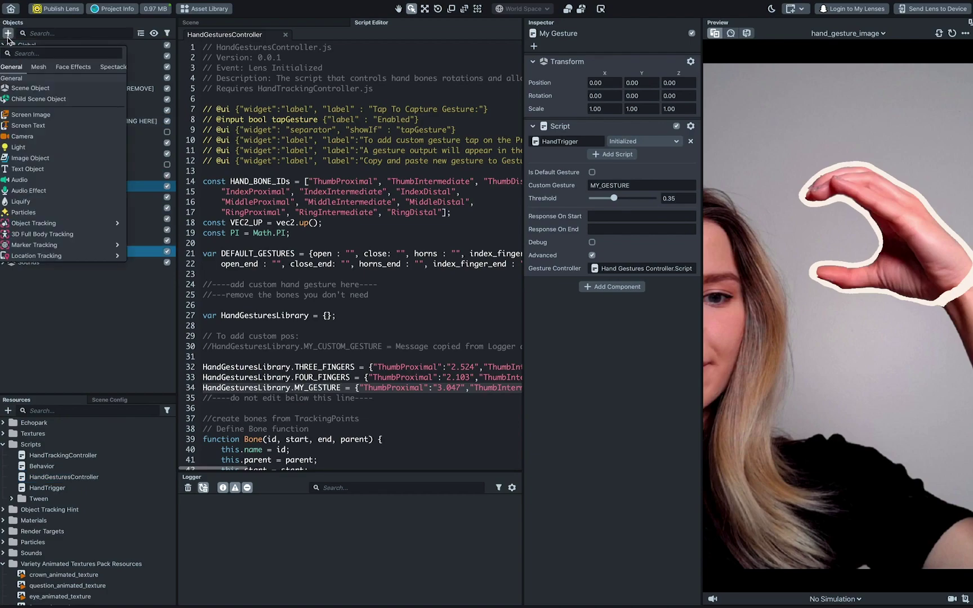
pyautogui.click(31, 98)
pyautogui.click(11, 252)
pyautogui.click(12, 252)
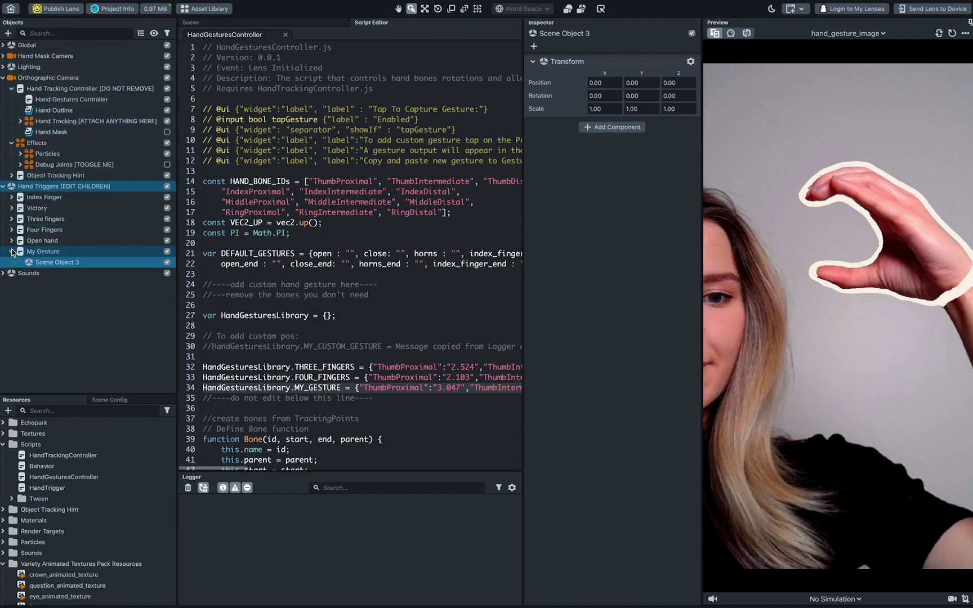
pyautogui.doubleClick(53, 262)
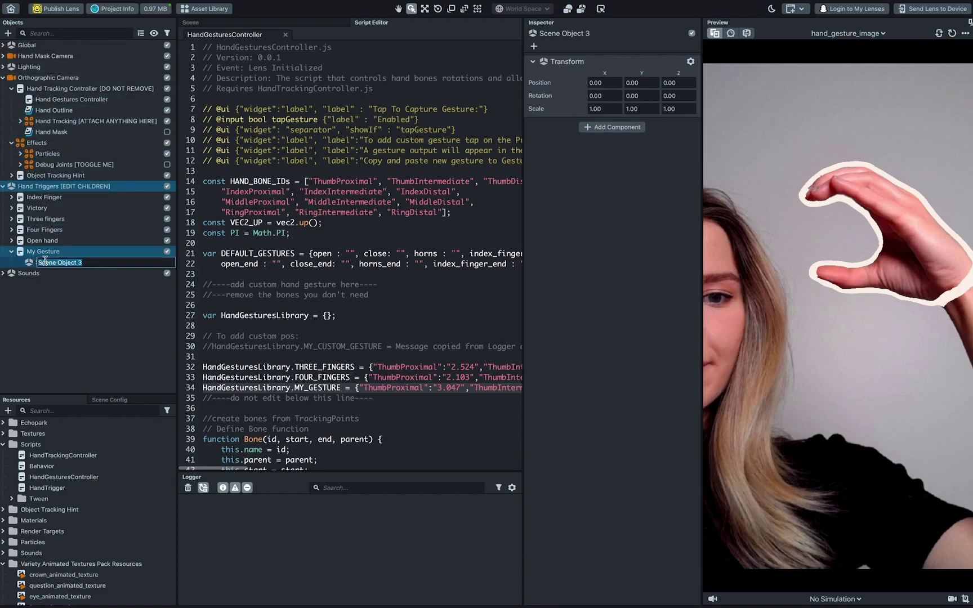
pyautogui.write('On Start')
pyautogui.press('Return')
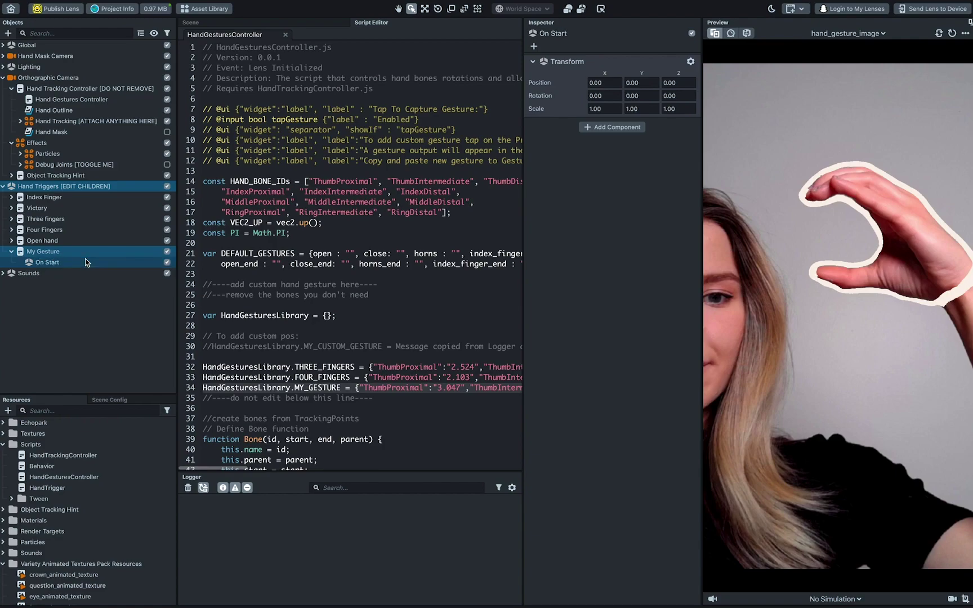
# Step: Give On Start a Script component running the Behavior script
pyautogui.click(610, 128)
pyautogui.write('scr')
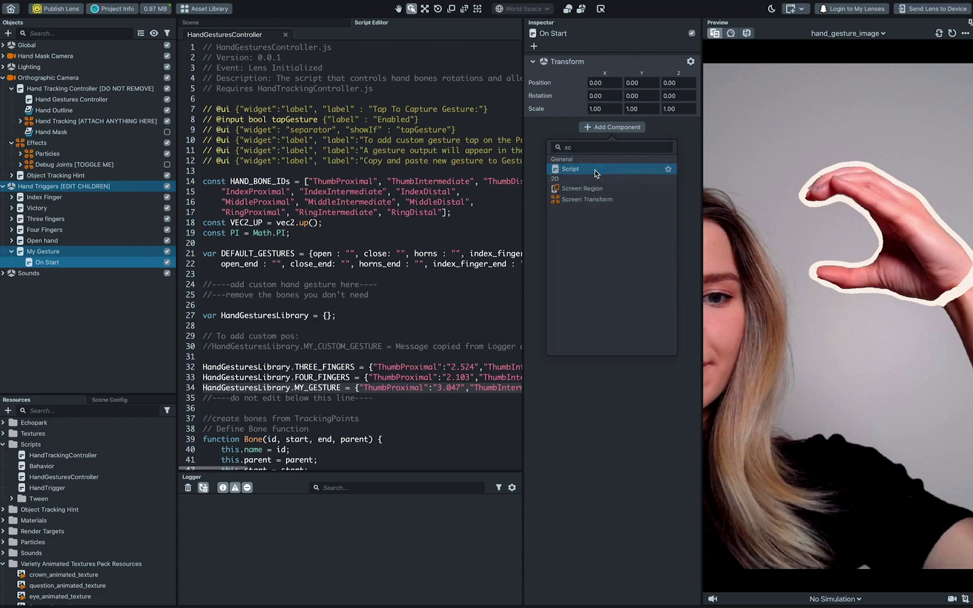
pyautogui.click(563, 167)
pyautogui.click(611, 153)
pyautogui.write('be')
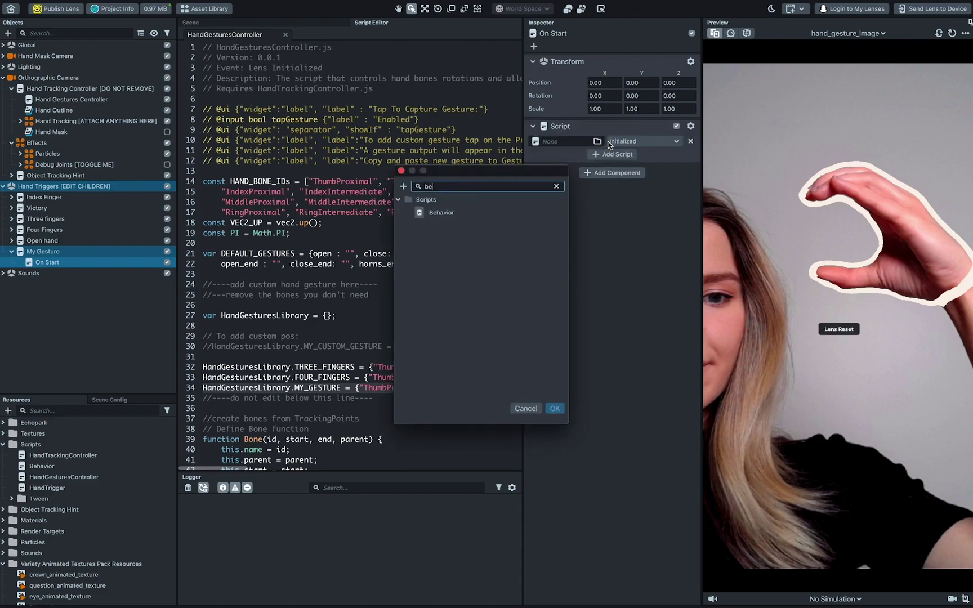
pyautogui.click(506, 213)
pyautogui.click(556, 409)
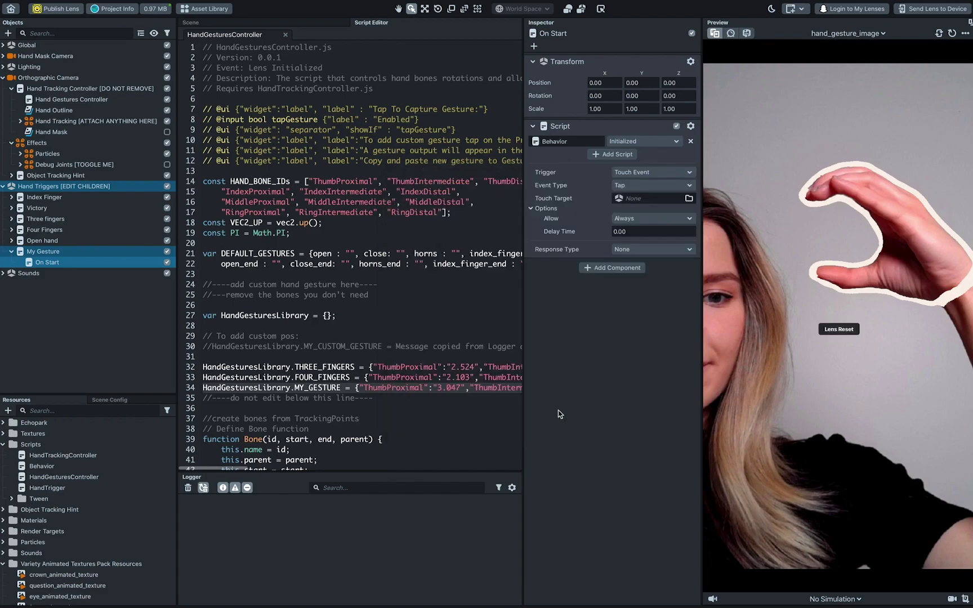
# Step: Set the Behavior trigger to On Custom Trigger named MY_GESTURE_START, and copy that name
pyautogui.click(687, 173)
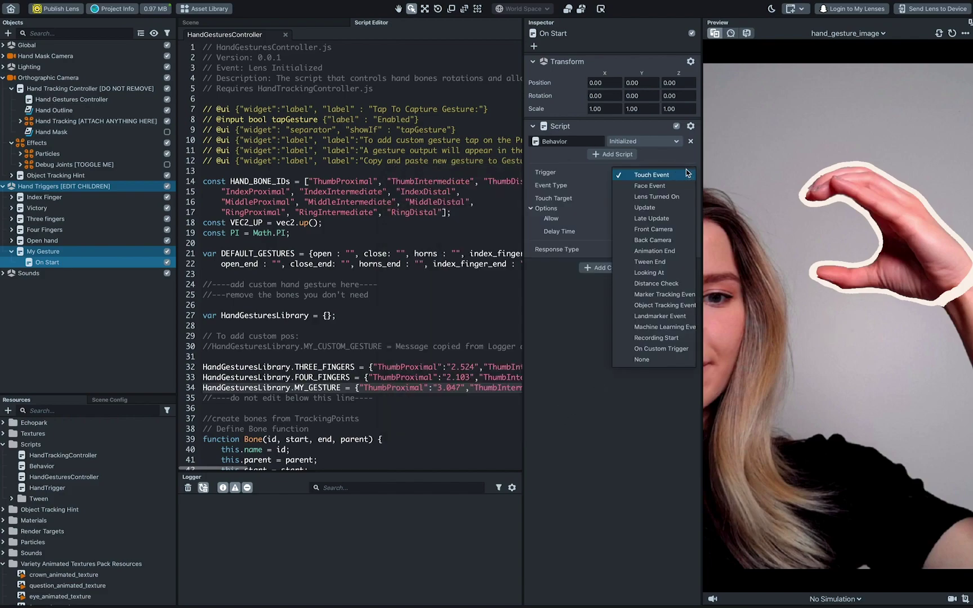
pyautogui.click(655, 348)
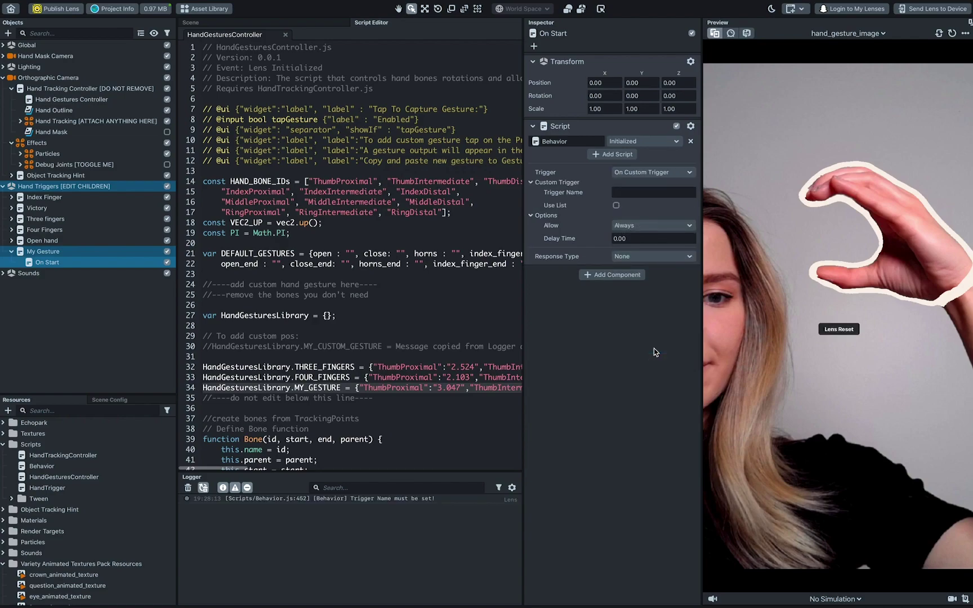
pyautogui.click(652, 192)
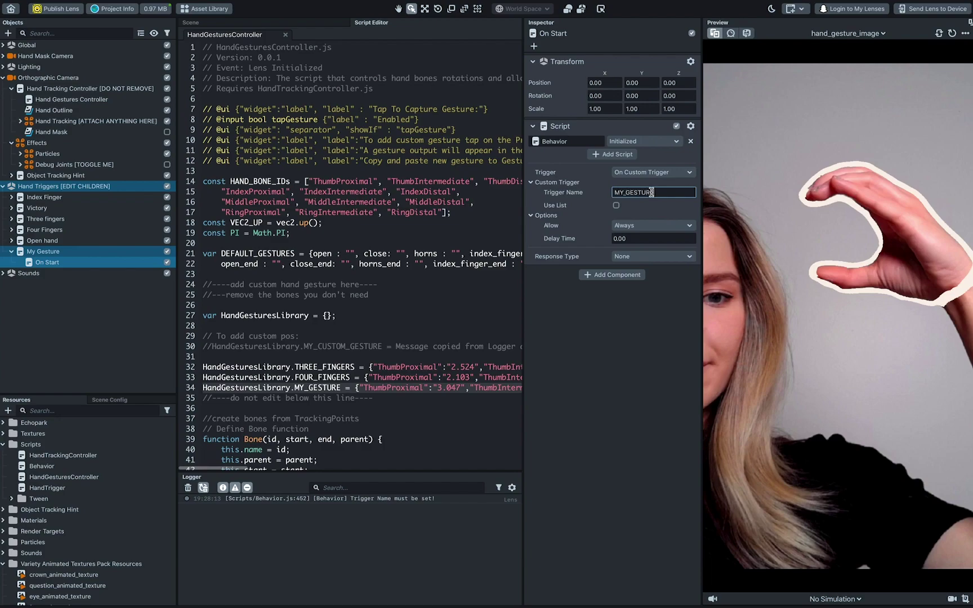
pyautogui.doubleClick(651, 192)
pyautogui.rightClick(652, 192)
pyautogui.click(666, 239)
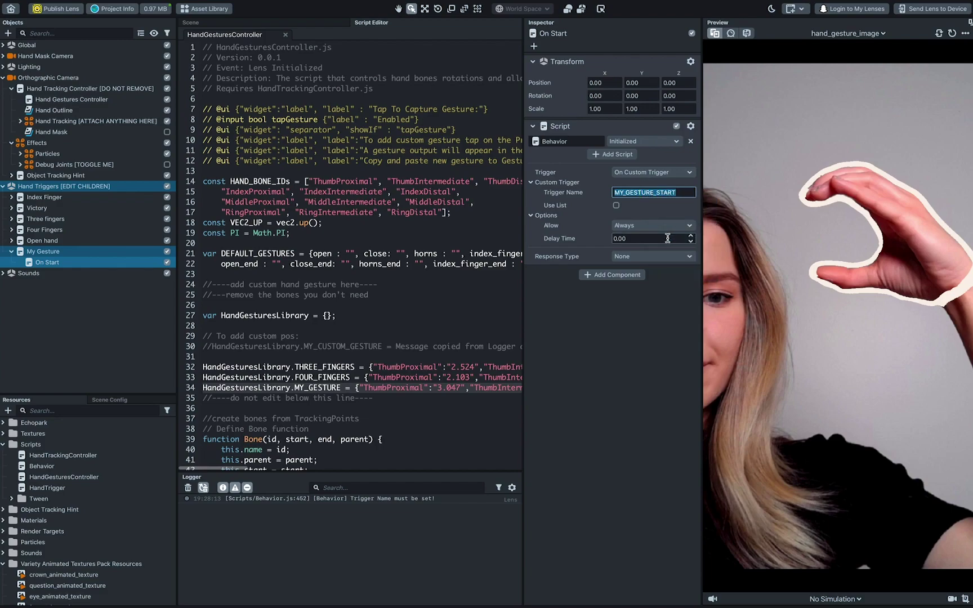
# Step: Set the response to Set Enabled targeting the frog image
pyautogui.click(668, 257)
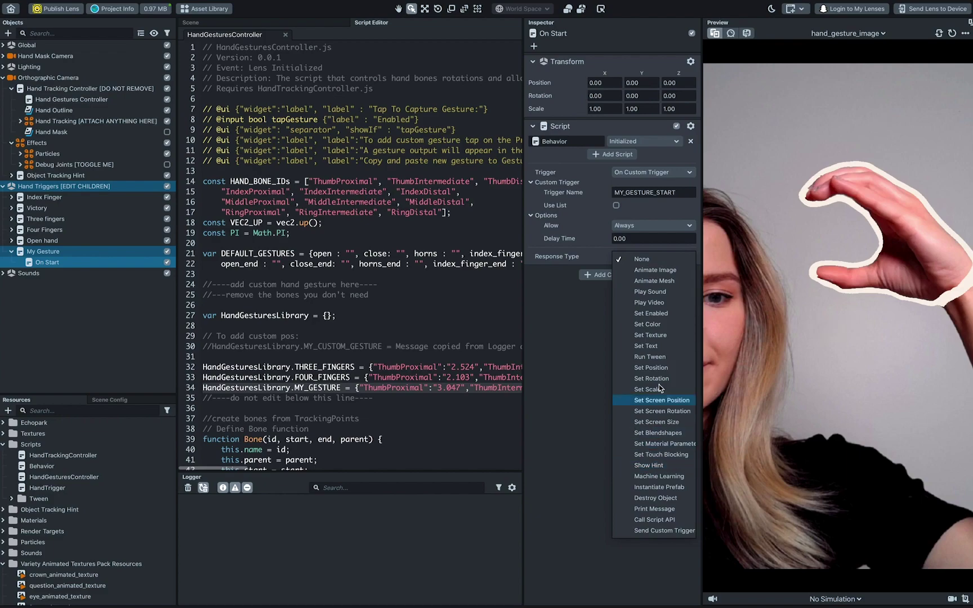
pyautogui.click(666, 314)
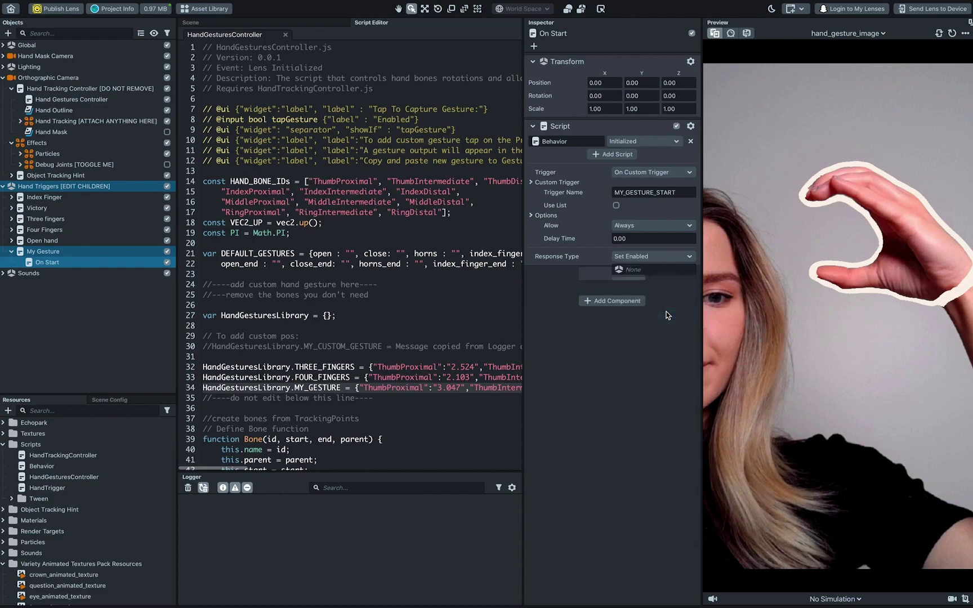
pyautogui.click(652, 269)
pyautogui.write('fro')
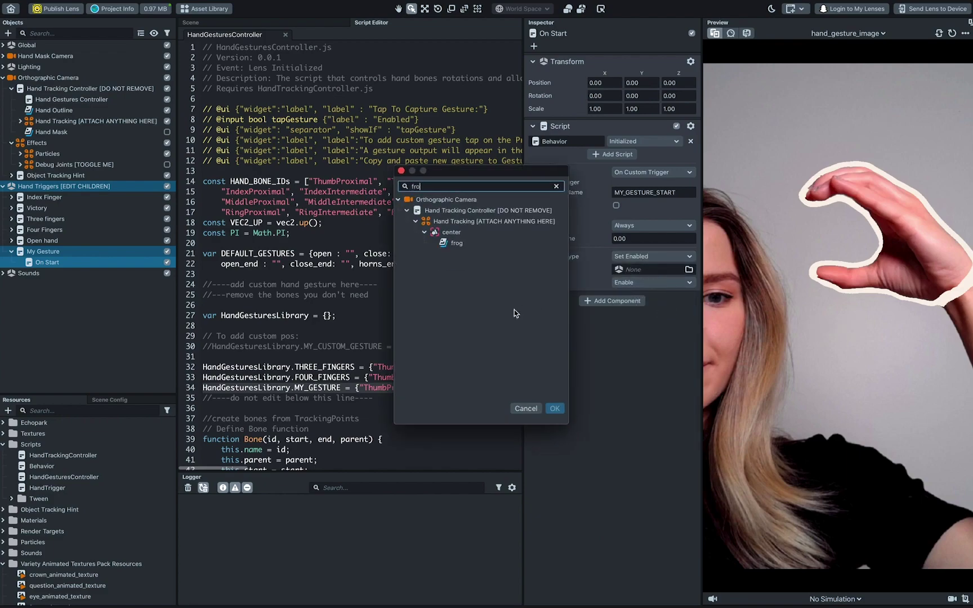
pyautogui.click(485, 243)
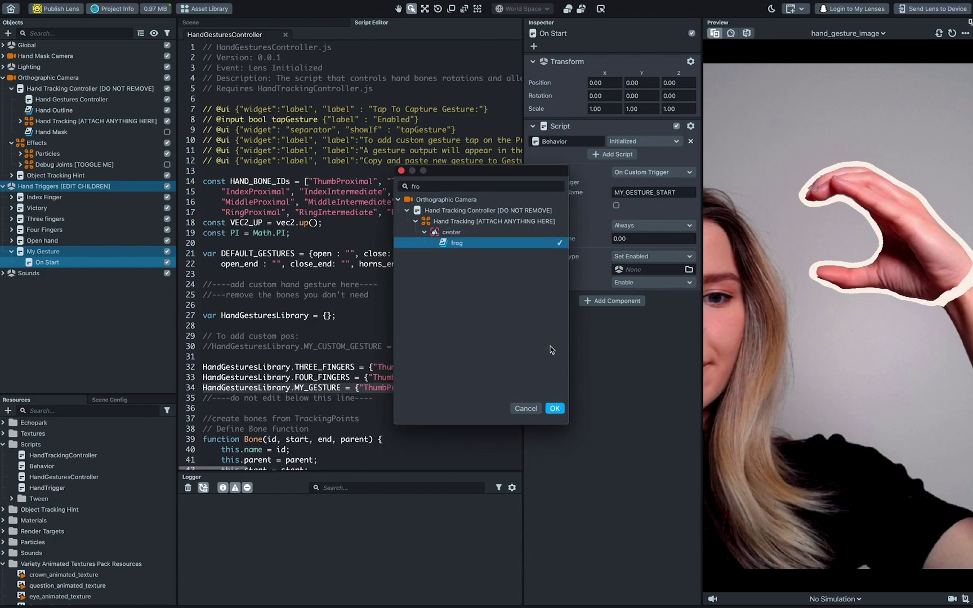
pyautogui.click(554, 409)
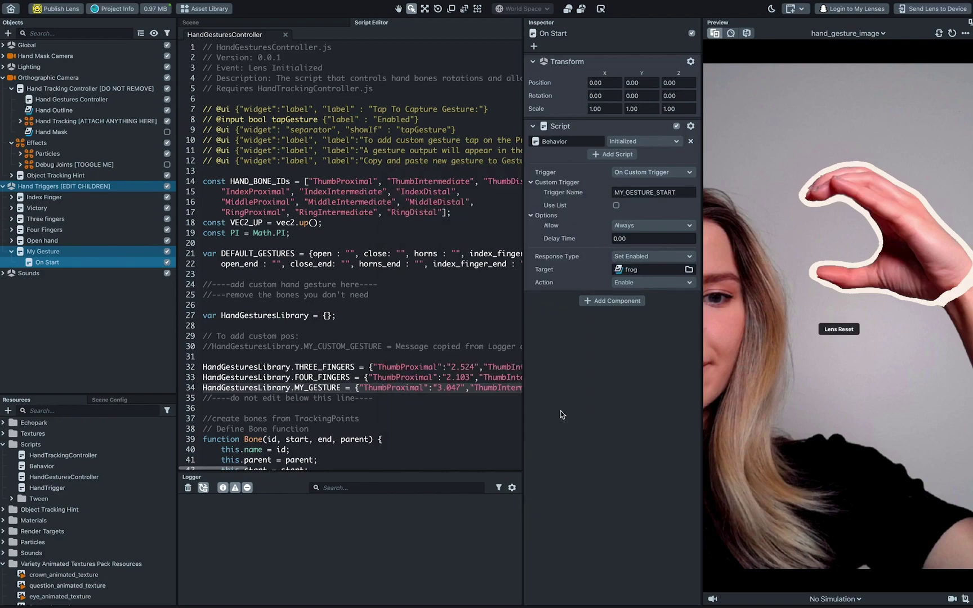
# Step: Paste MY_GESTURE_START into My Gesture's HandTrigger Response On Start field
pyautogui.click(104, 251)
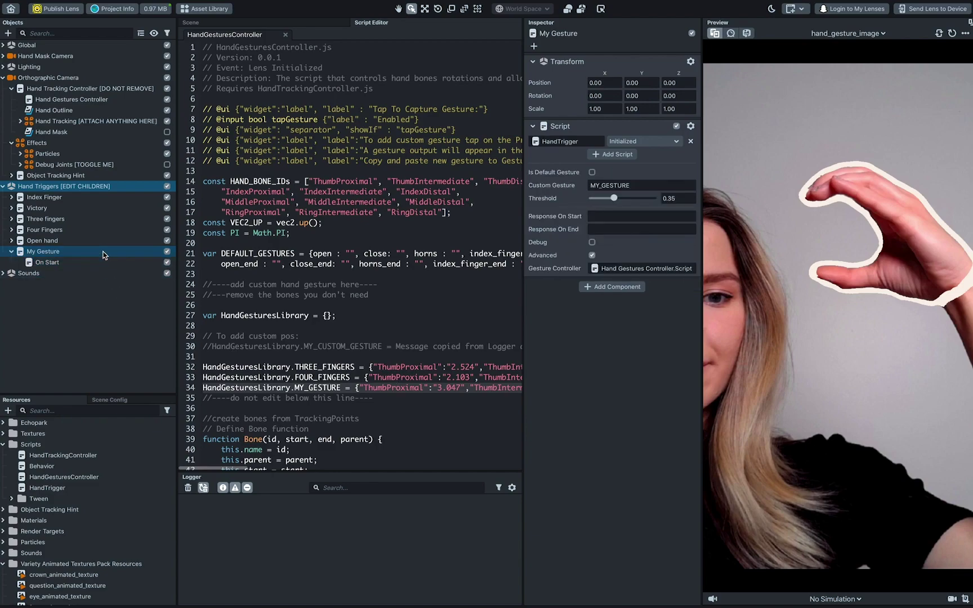
pyautogui.click(597, 215)
pyautogui.hotkey('ctrl', 'v')
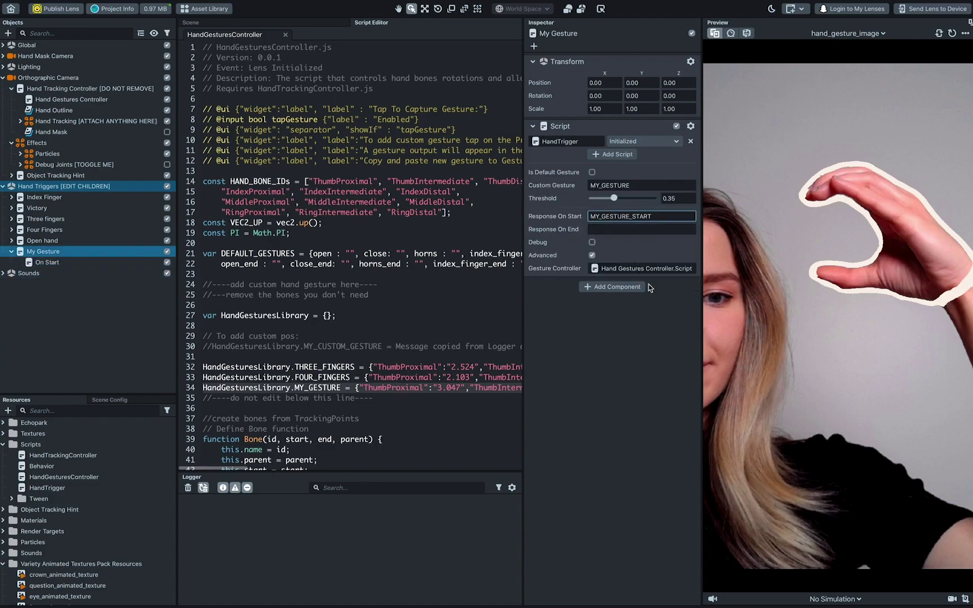
pyautogui.click(669, 316)
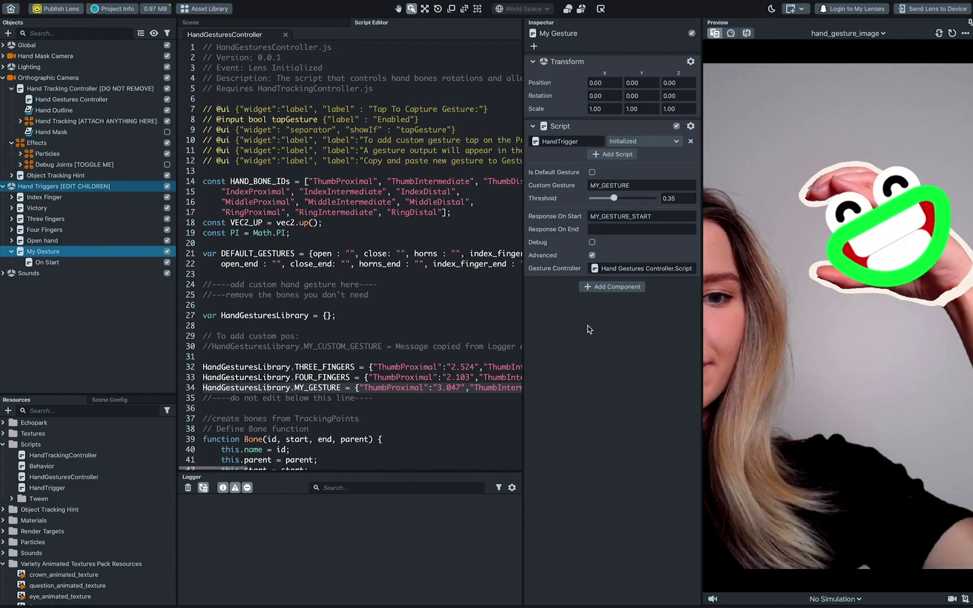
# Step: Duplicate On Start and rename the copy 'On End'
pyautogui.rightClick(99, 265)
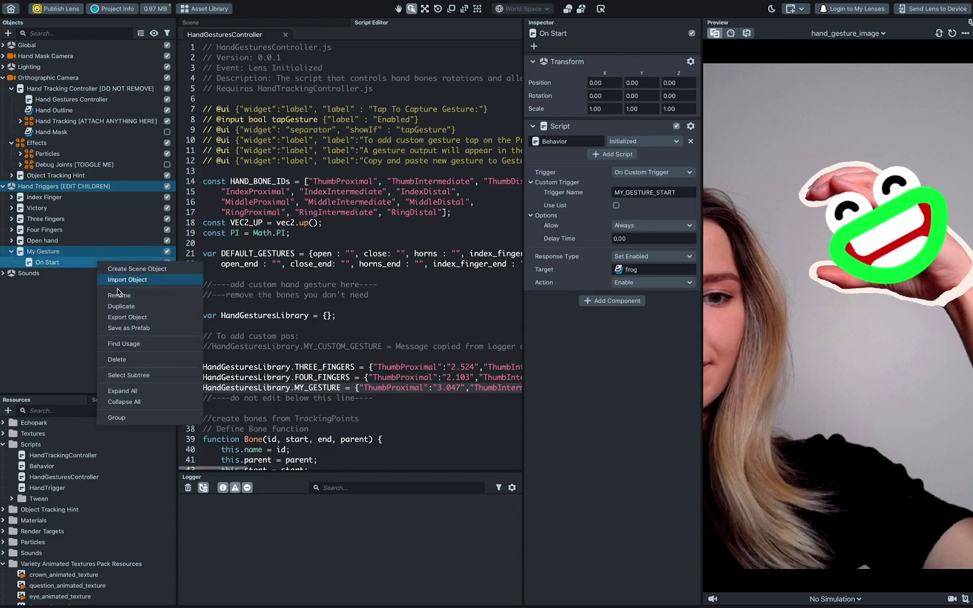
pyautogui.click(124, 307)
pyautogui.doubleClick(98, 273)
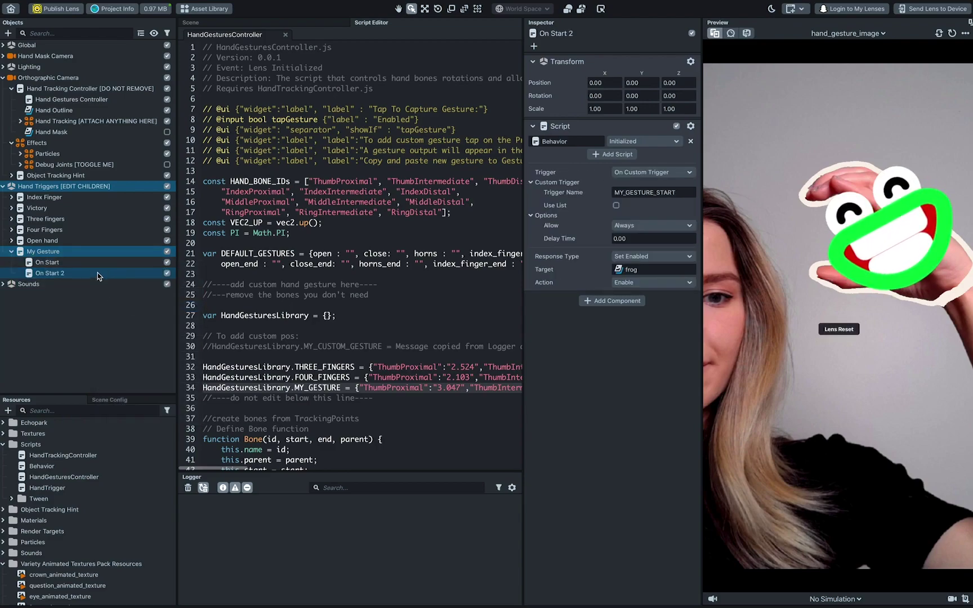
pyautogui.click(97, 273)
pyautogui.press('BackSpace')
pyautogui.press('BackSpace')
pyautogui.press('BackSpace')
pyautogui.press('BackSpace')
pyautogui.press('BackSpace')
pyautogui.press('BackSpace')
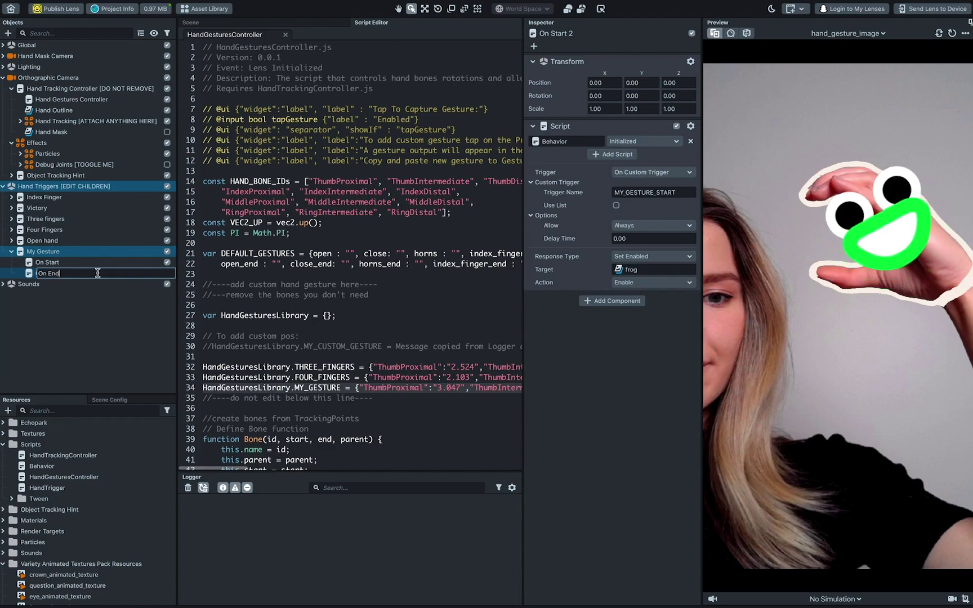
pyautogui.press('Return')
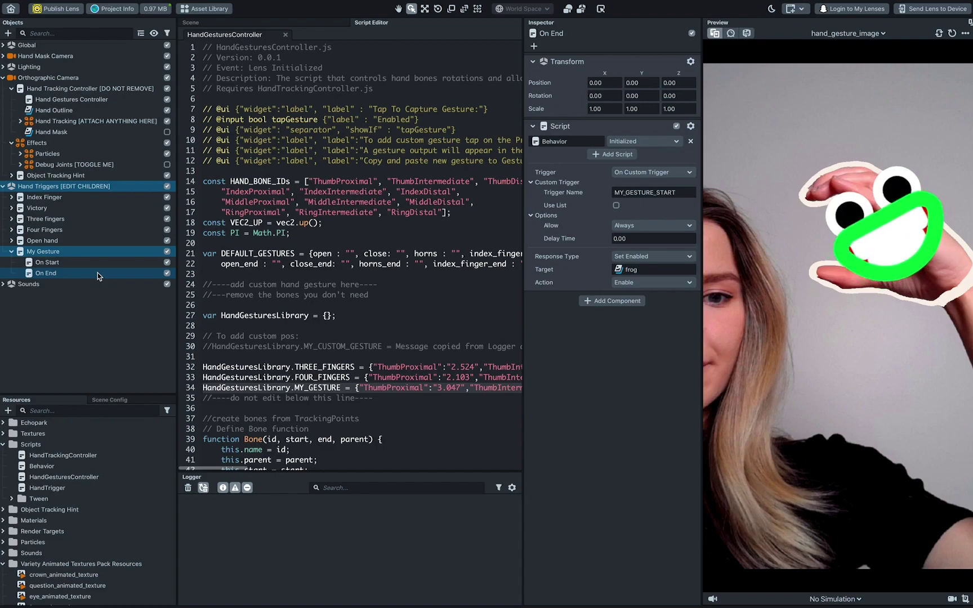
# Step: Change On End's trigger name to MY_GESTURE_END and its action to Disable
pyautogui.click(656, 192)
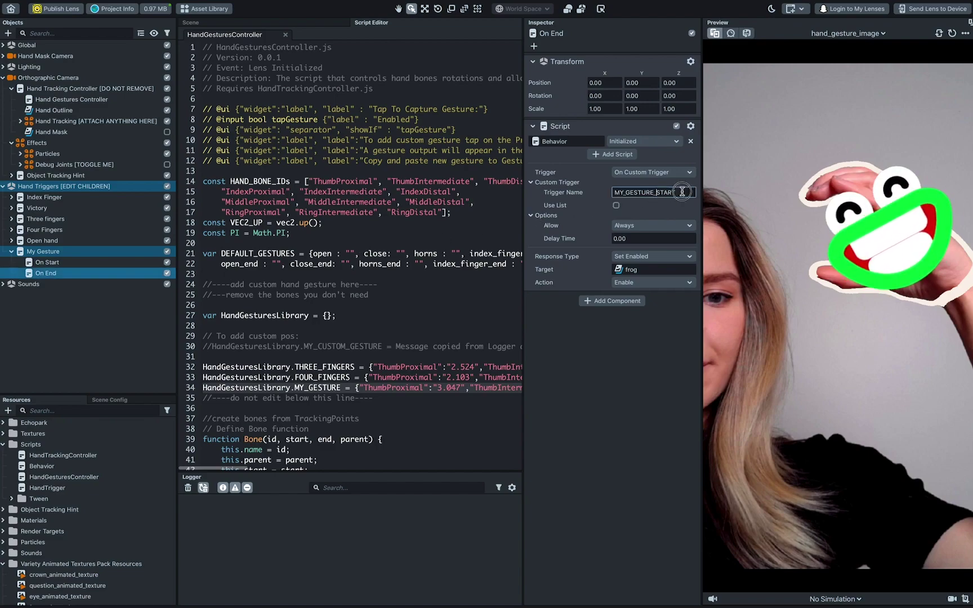
pyautogui.press('Delete')
pyautogui.press('Delete')
pyautogui.press('Delete')
pyautogui.press('Delete')
pyautogui.press('Delete')
pyautogui.write('END')
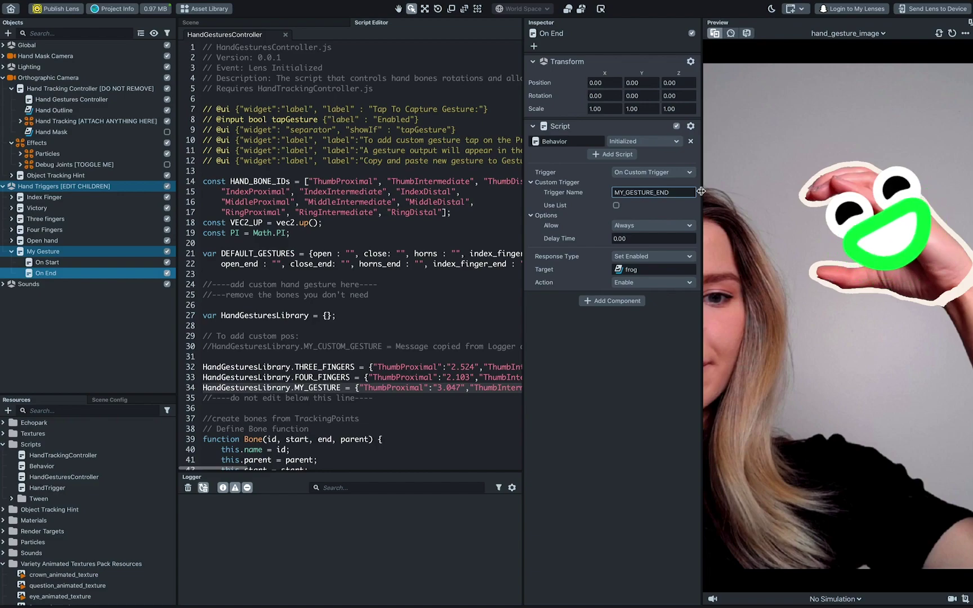
pyautogui.click(676, 282)
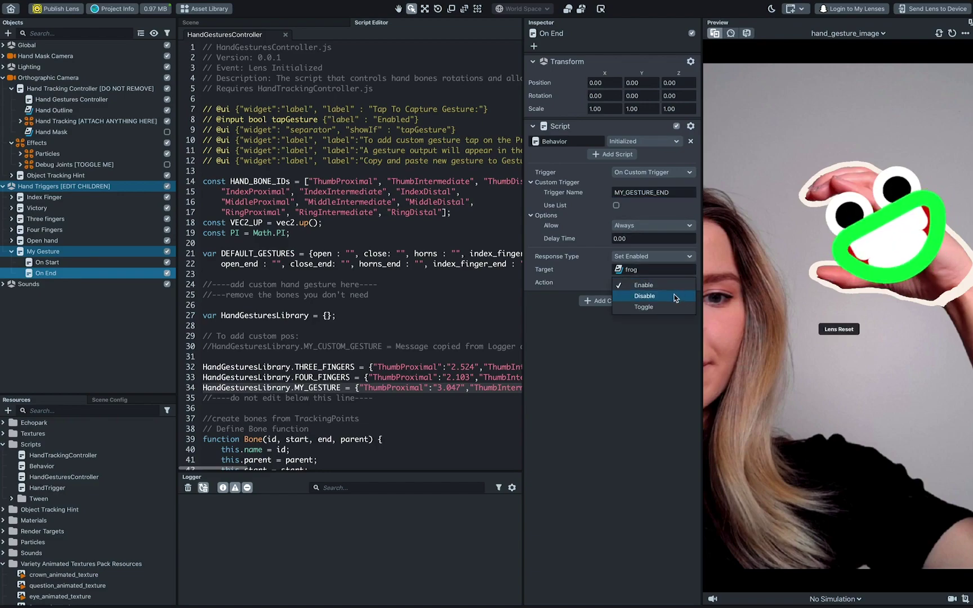
pyautogui.click(674, 297)
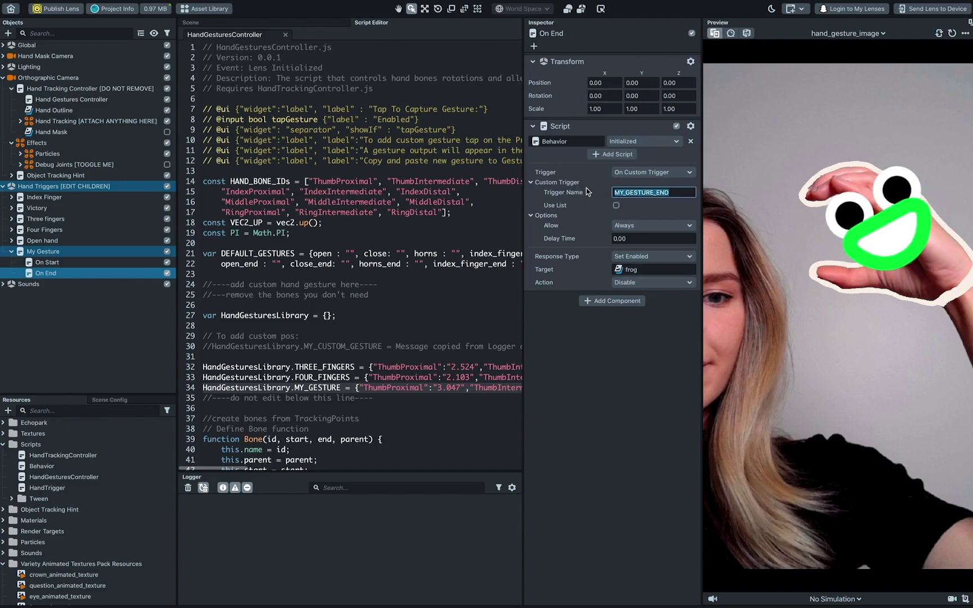
# Step: Set My Gesture's HandTrigger Response On End to MY_GESTURE_END
pyautogui.click(127, 253)
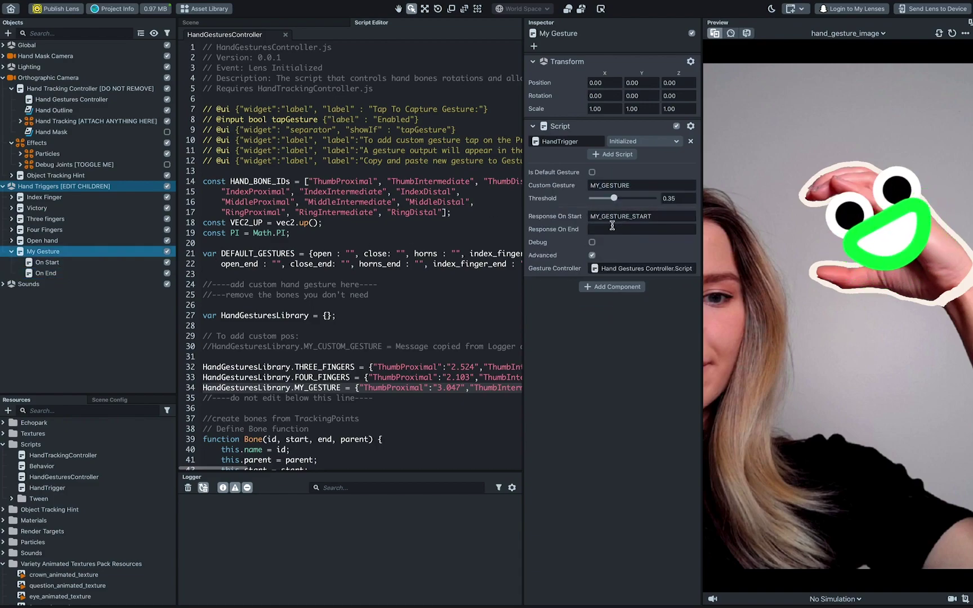
pyautogui.click(611, 229)
pyautogui.hotkey('ctrl', 'v')
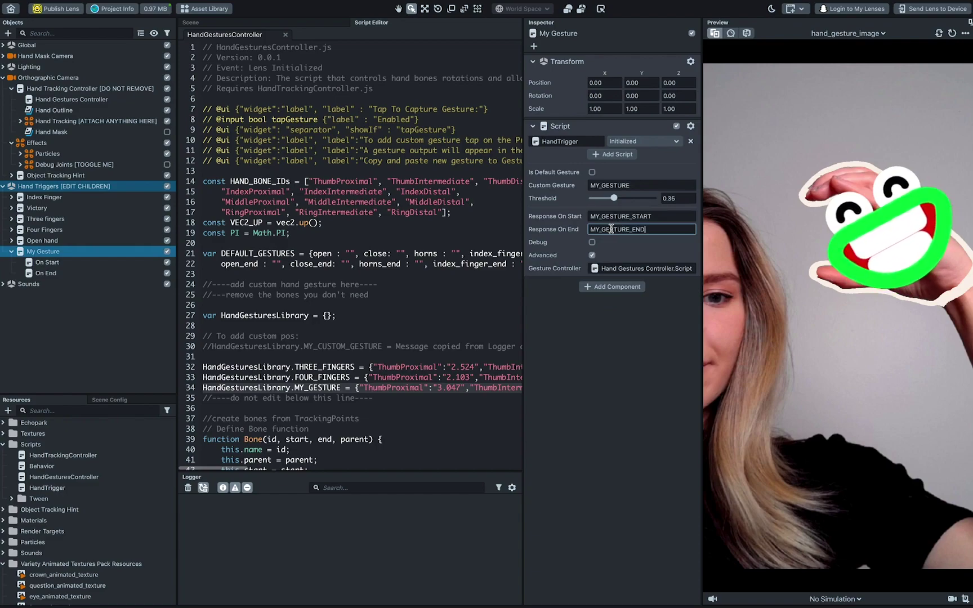
pyautogui.click(651, 357)
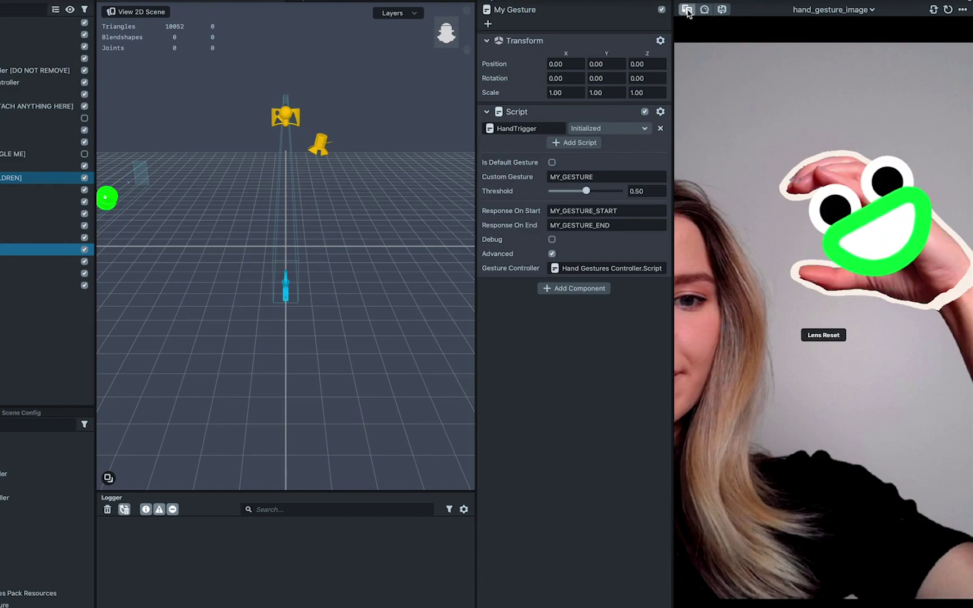
# Step: Preview through the webcam, pair a phone with Snapchat, and send the frog lens to it
pyautogui.click(703, 10)
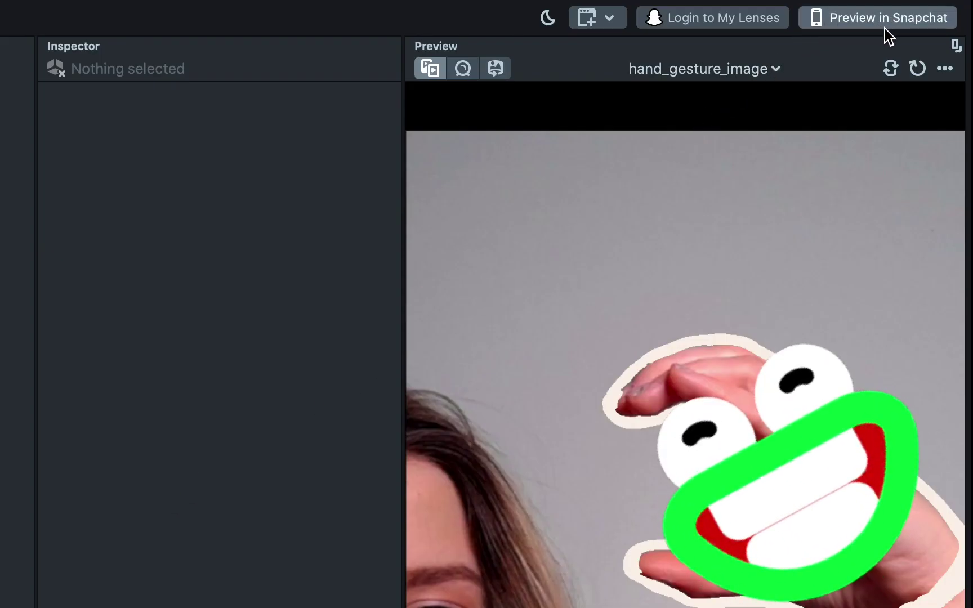
pyautogui.click(899, 16)
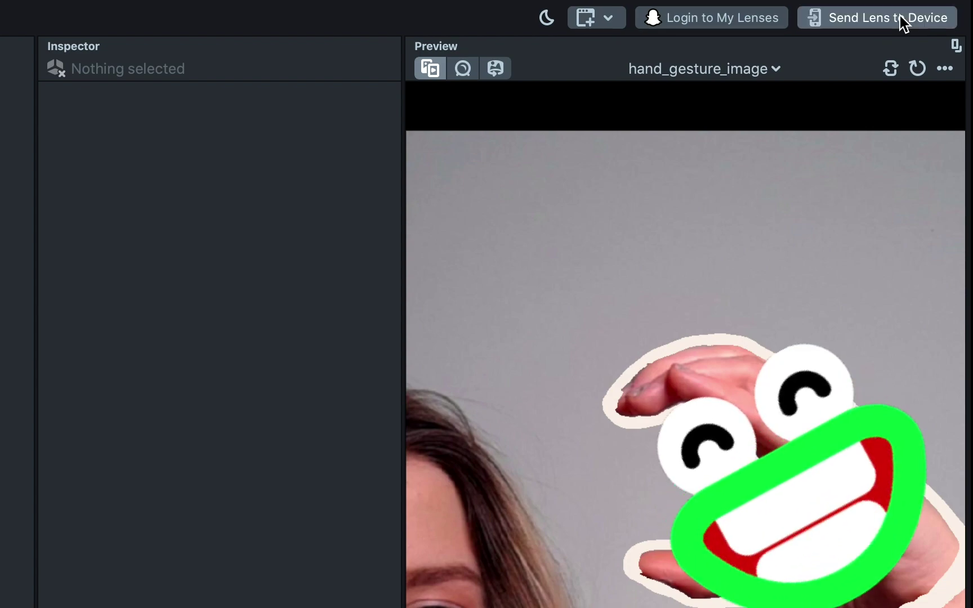
pyautogui.click(943, 23)
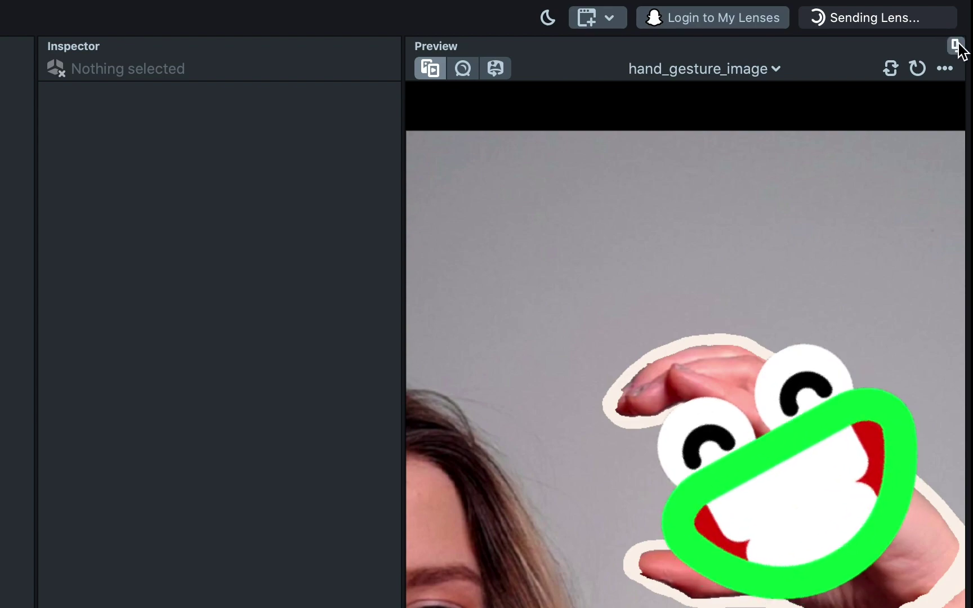